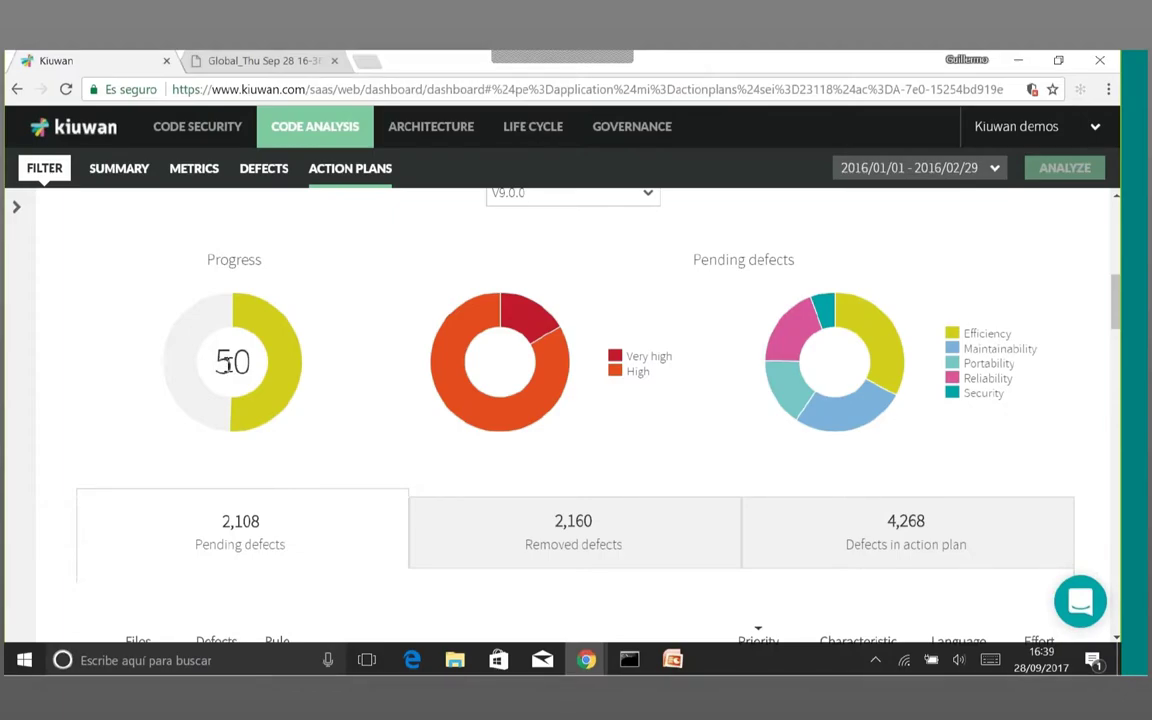
Step: Show the action plan's removed defects and expand the Use of Hard-coded Credentials rule down to the JMXAccessorCondition.java code lines
{"action": "scroll", "coordinate": [225, 368], "scroll_direction": "down", "scroll_amount": 4}
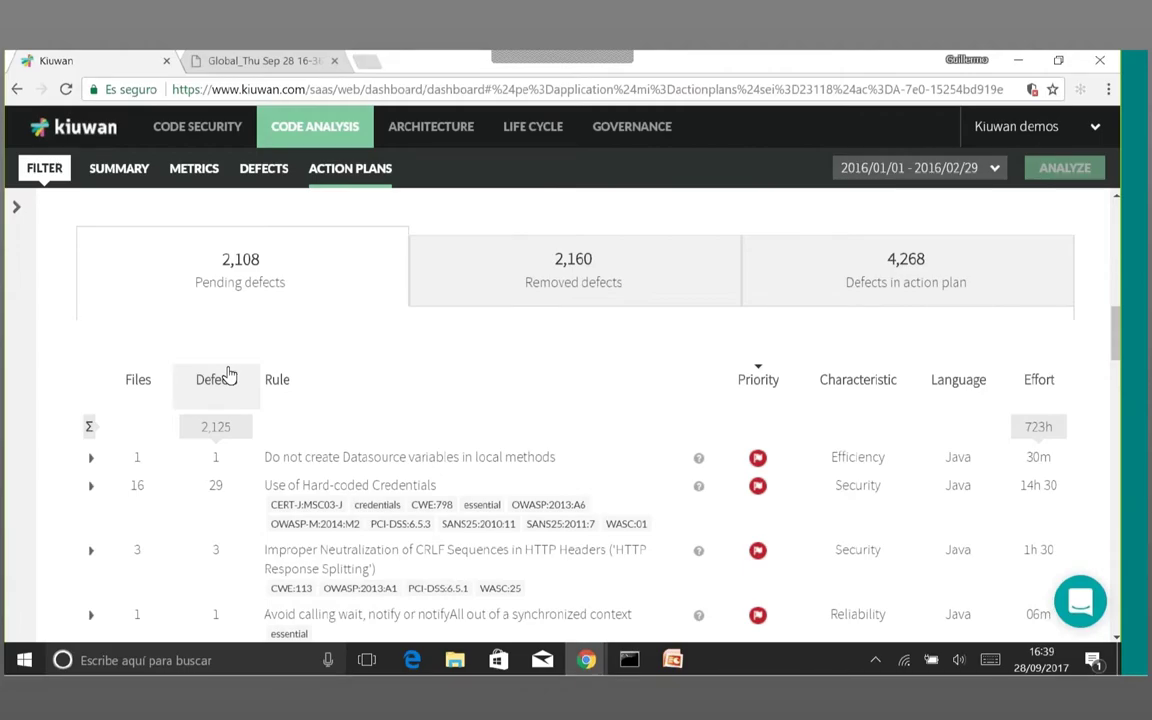
{"action": "scroll", "coordinate": [230, 380], "scroll_direction": "down", "scroll_amount": 1}
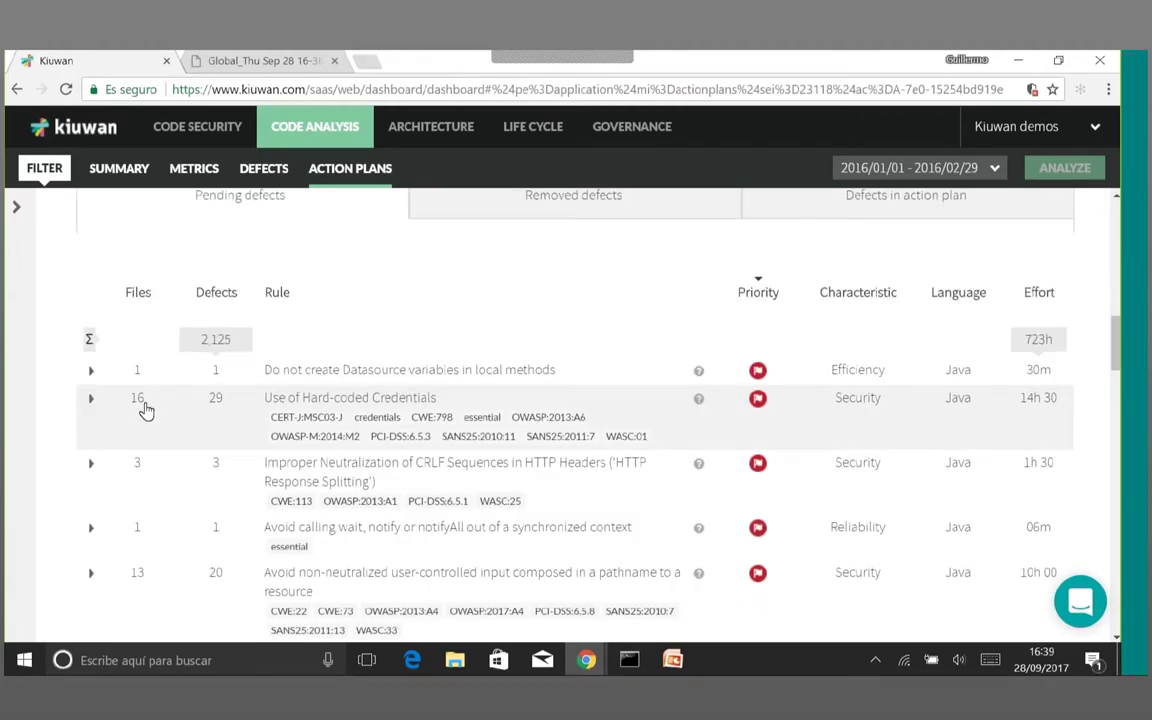
{"action": "scroll", "coordinate": [807, 360], "scroll_direction": "up", "scroll_amount": 2}
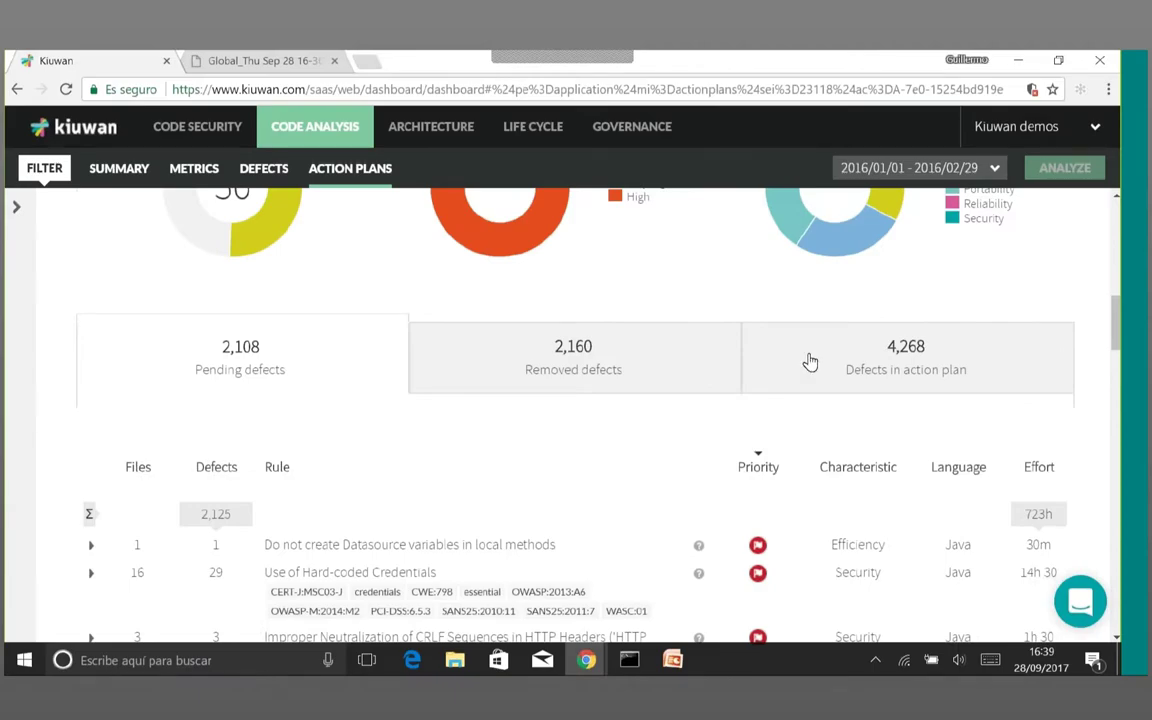
{"action": "left_click", "coordinate": [671, 370]}
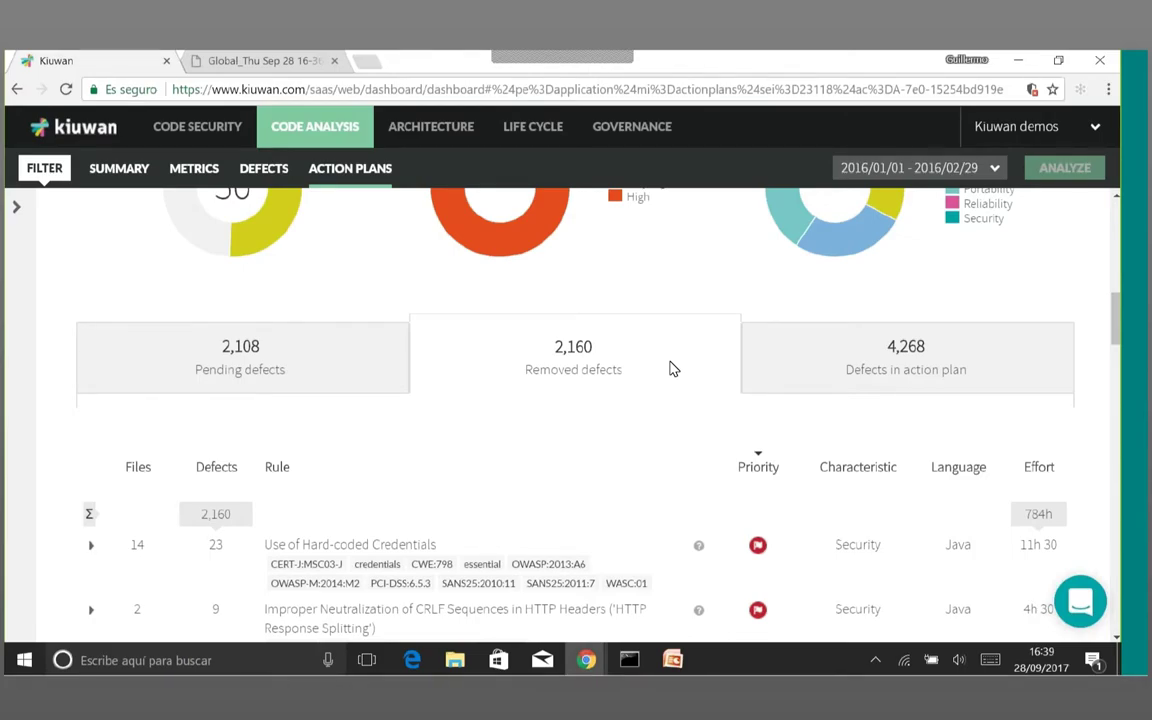
{"action": "scroll", "coordinate": [161, 370], "scroll_direction": "down", "scroll_amount": 3}
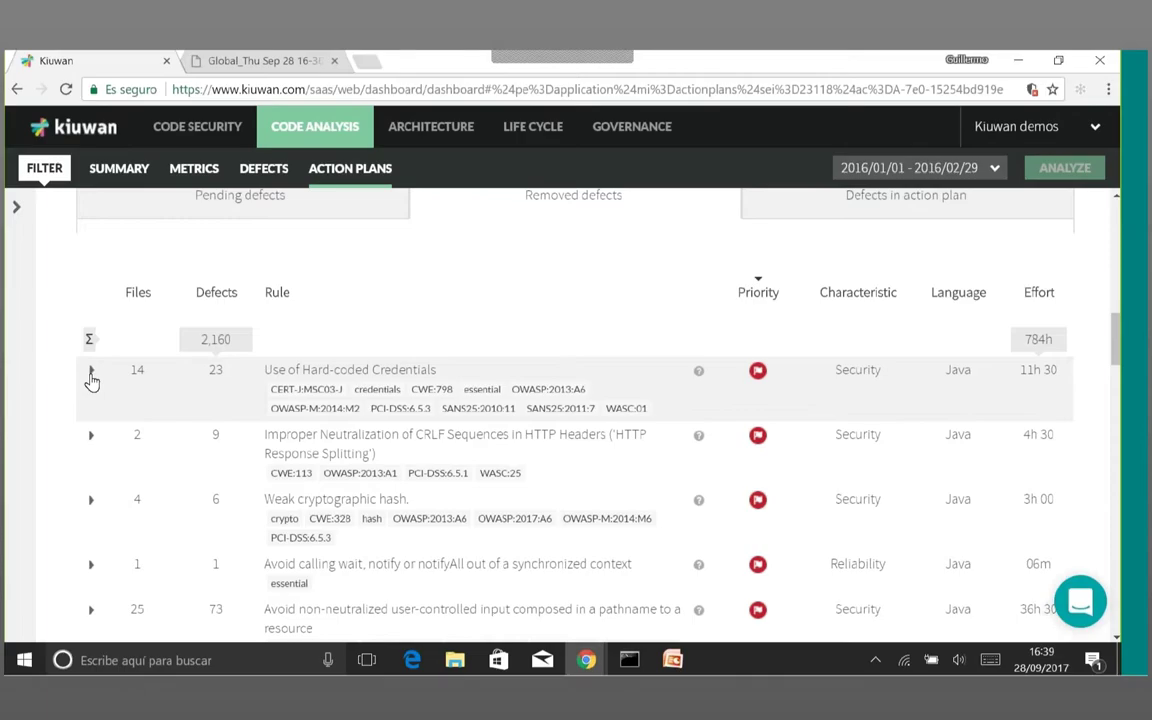
{"action": "left_click", "coordinate": [90, 370]}
{"action": "left_click", "coordinate": [137, 436]}
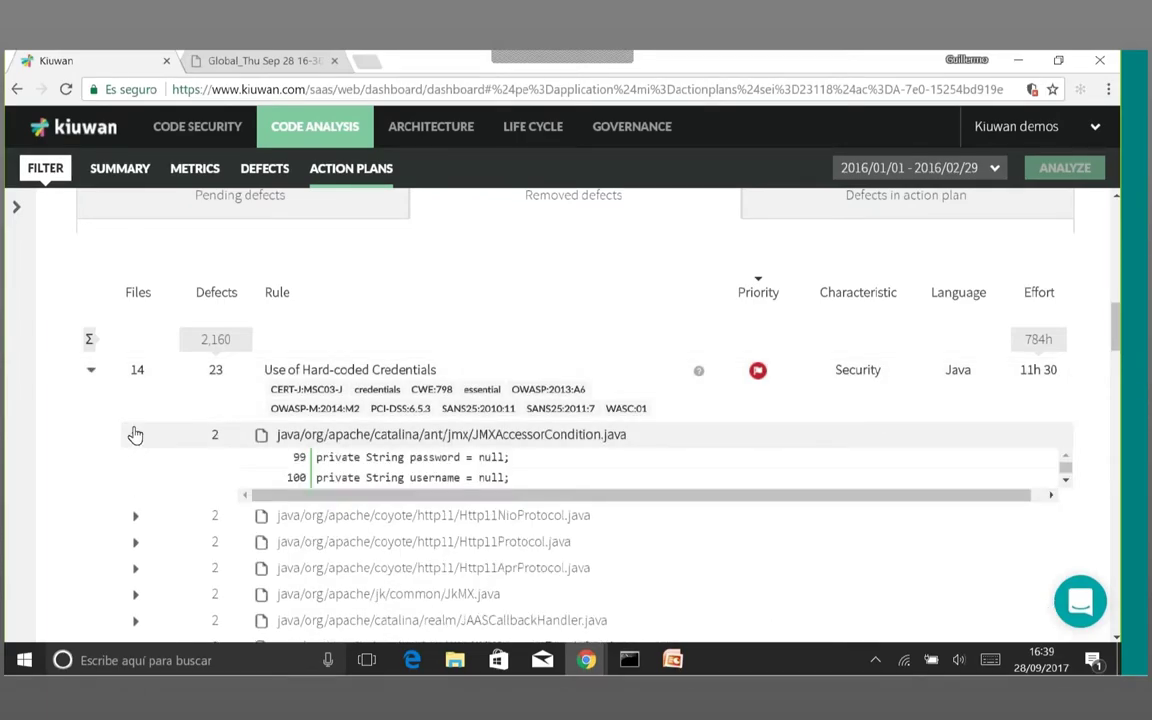
Step: Switch the progression details to analysis V7.0.59 and examine its progress charts and pending defects list
{"action": "scroll", "coordinate": [135, 435], "scroll_direction": "up", "scroll_amount": 6}
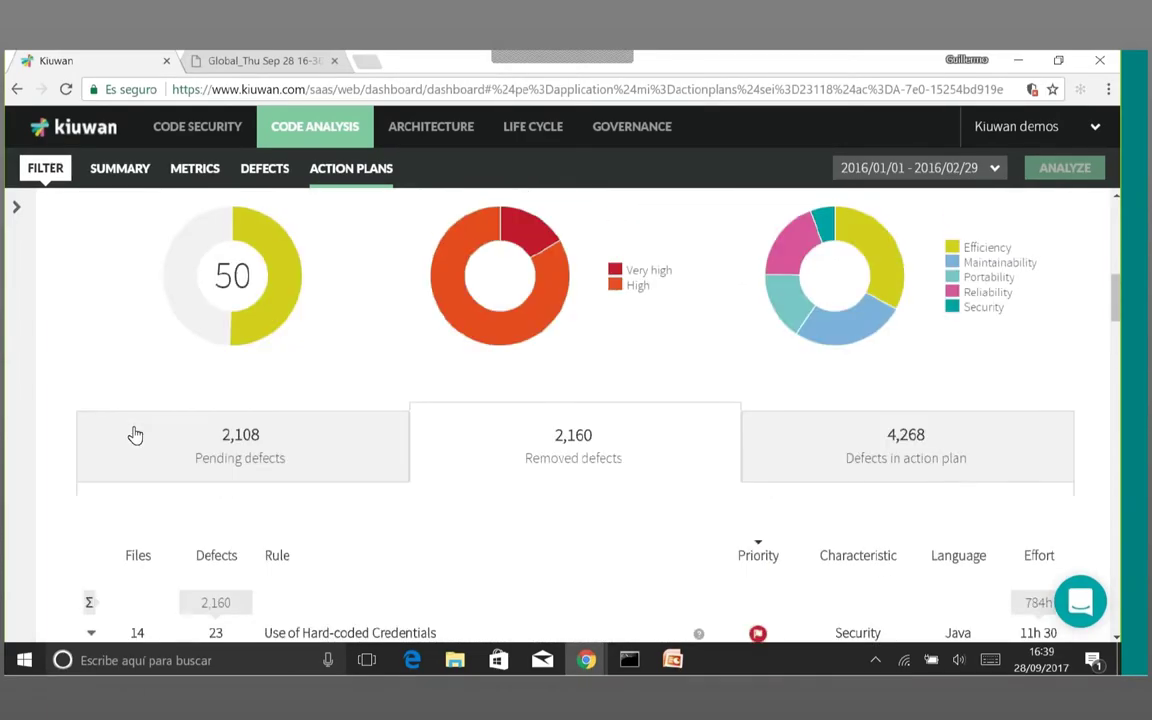
{"action": "scroll", "coordinate": [135, 435], "scroll_direction": "up", "scroll_amount": 3}
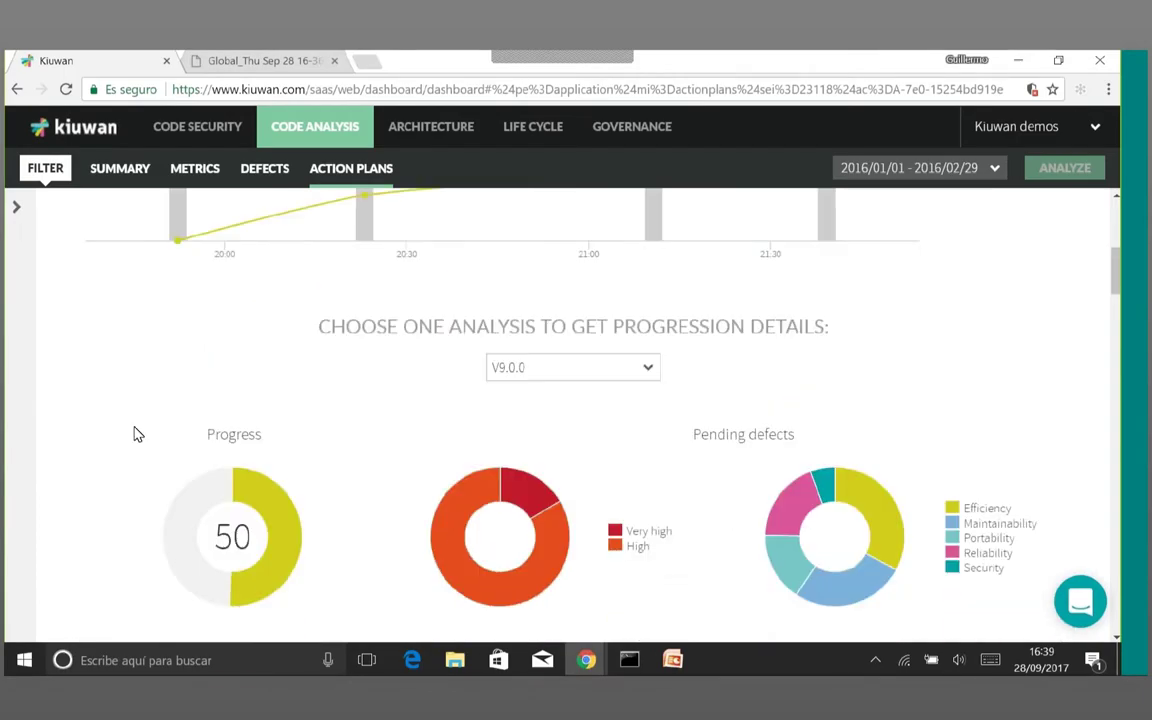
{"action": "left_click", "coordinate": [500, 370]}
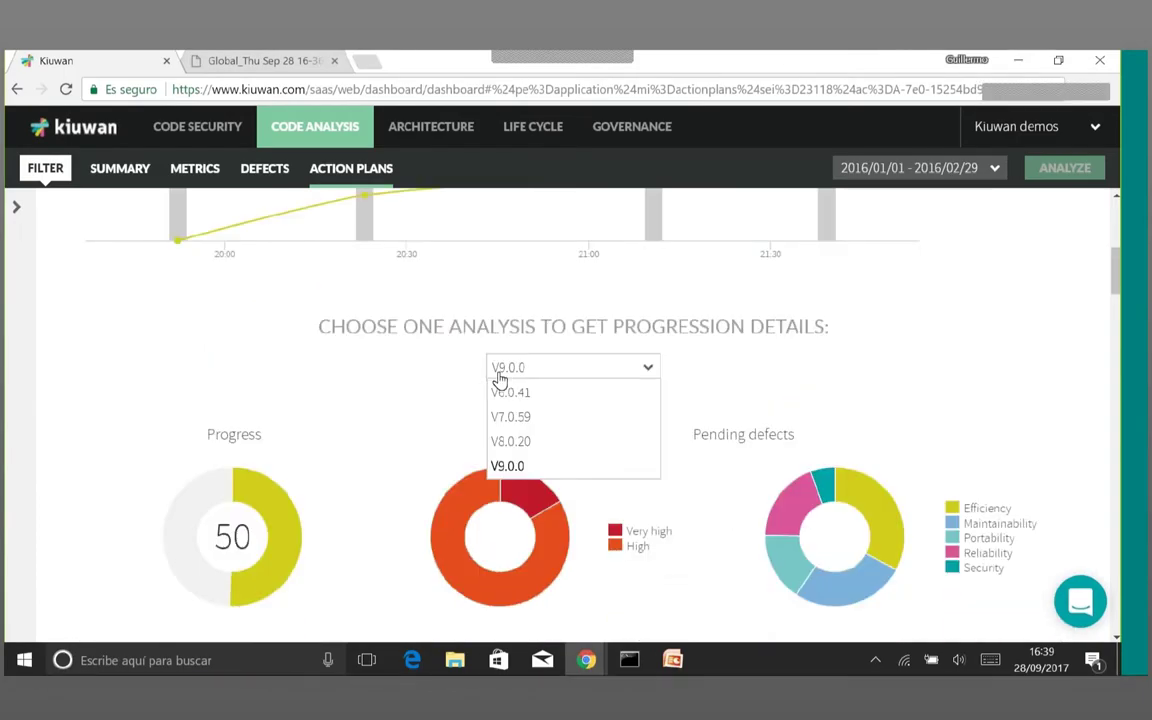
{"action": "left_click", "coordinate": [528, 418]}
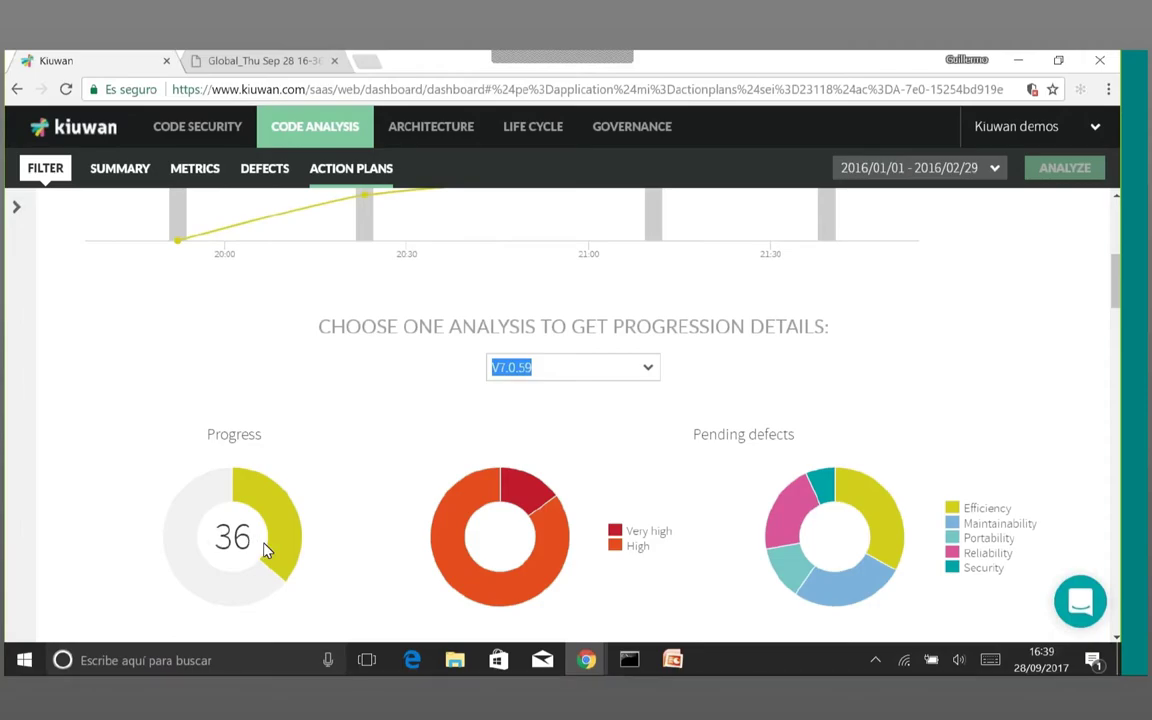
{"action": "scroll", "coordinate": [472, 447], "scroll_direction": "down", "scroll_amount": 1}
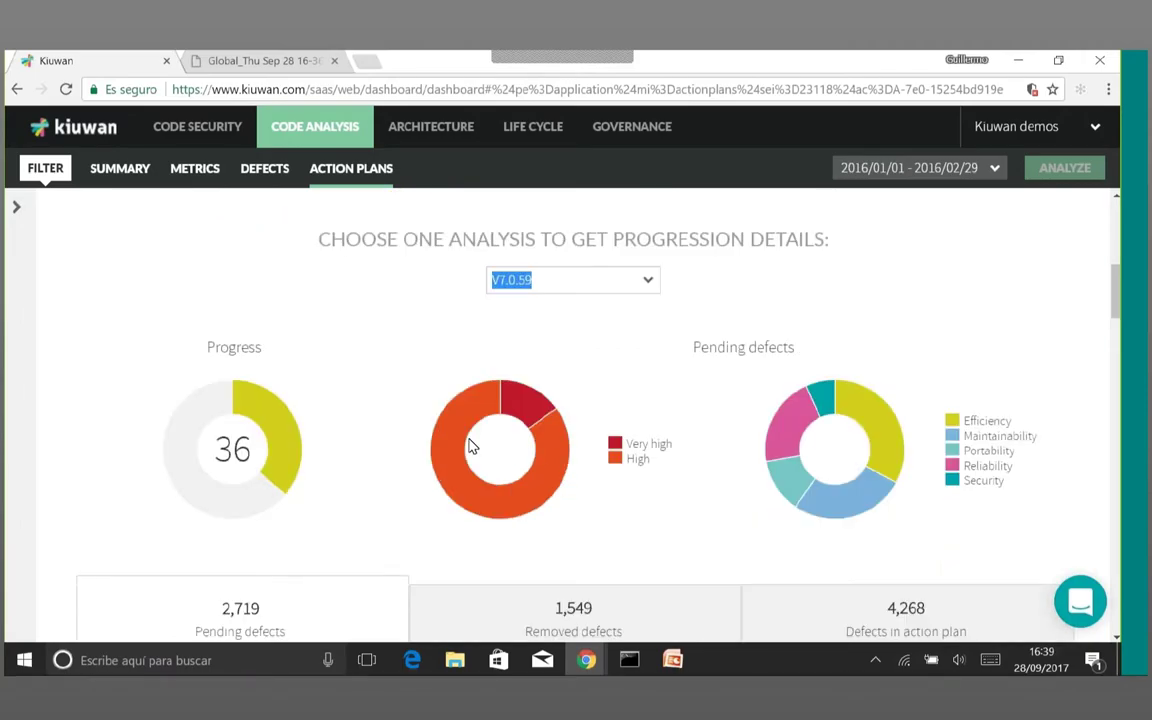
{"action": "scroll", "coordinate": [488, 445], "scroll_direction": "down", "scroll_amount": 2}
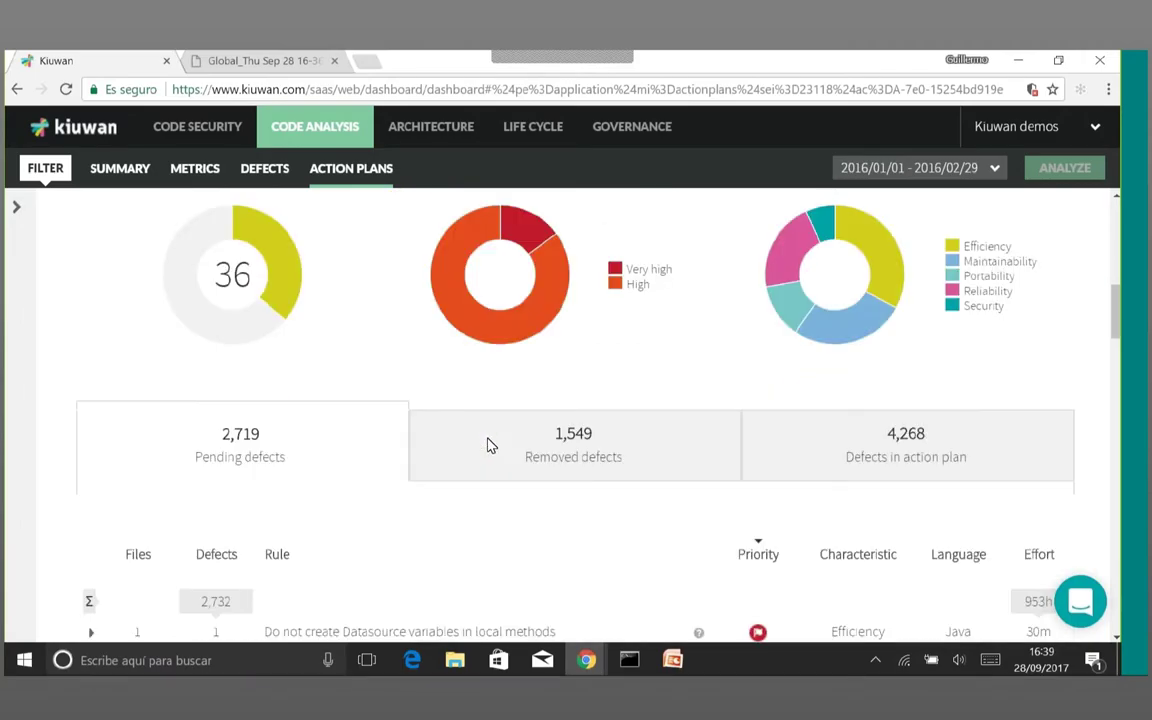
{"action": "scroll", "coordinate": [488, 445], "scroll_direction": "down", "scroll_amount": 3}
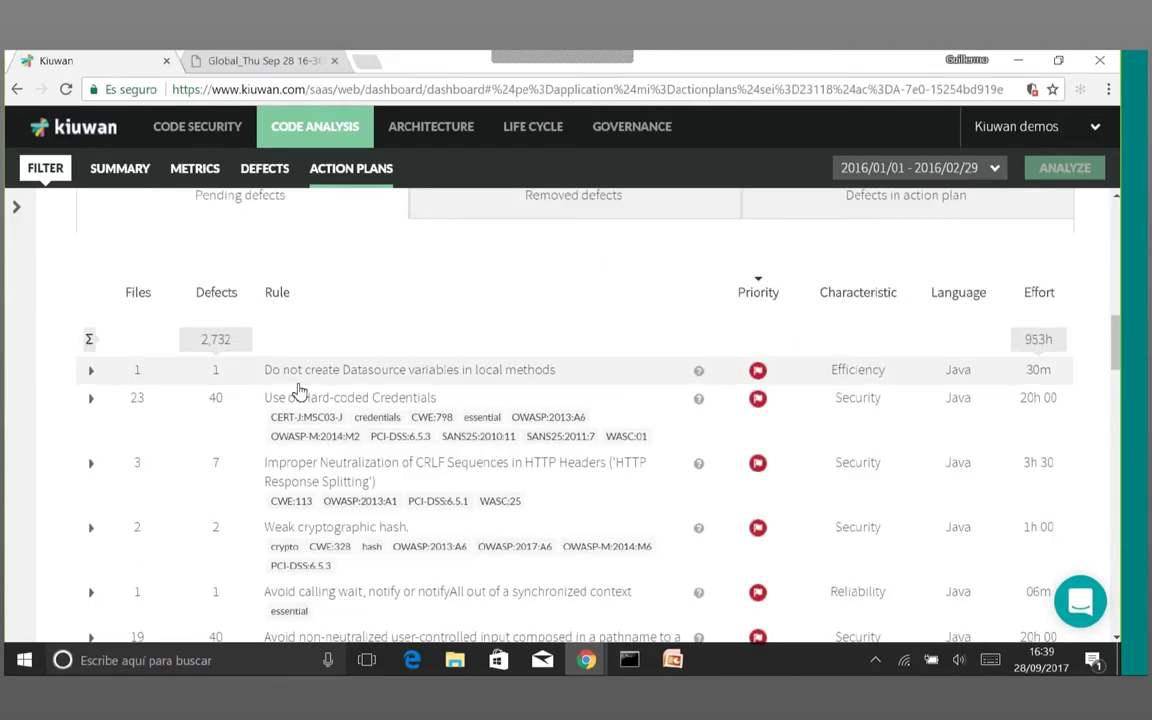
{"action": "scroll", "coordinate": [298, 393], "scroll_direction": "up", "scroll_amount": 2}
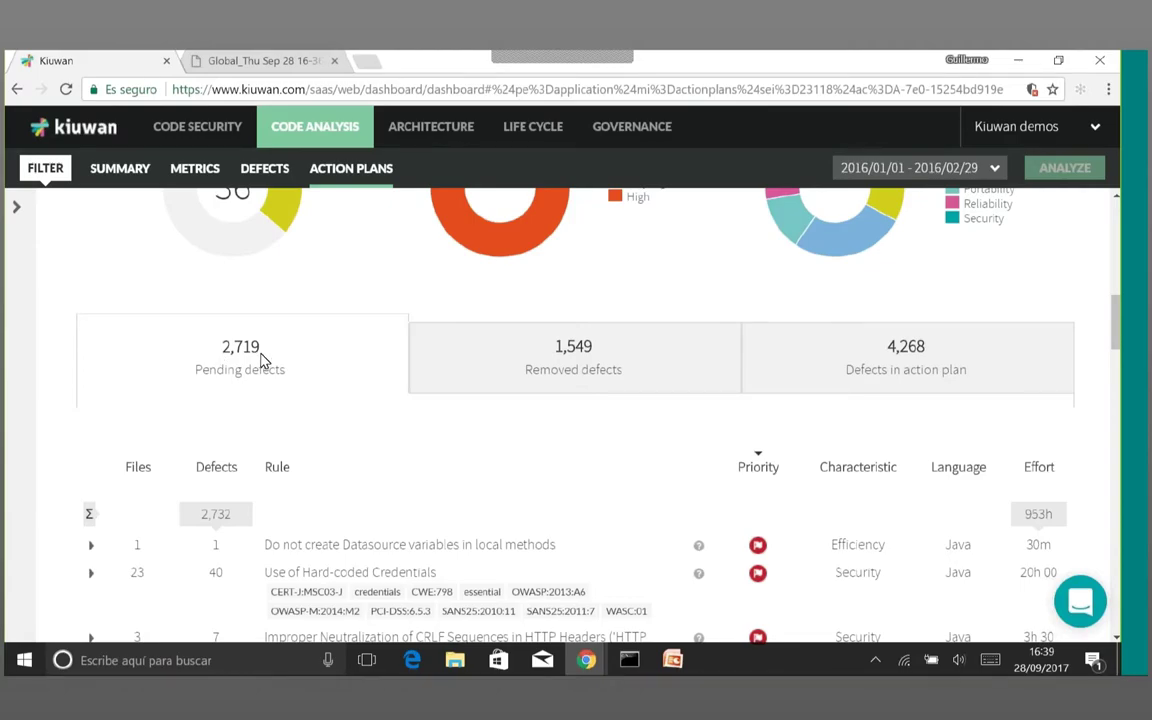
{"action": "scroll", "coordinate": [380, 480], "scroll_direction": "down", "scroll_amount": 3}
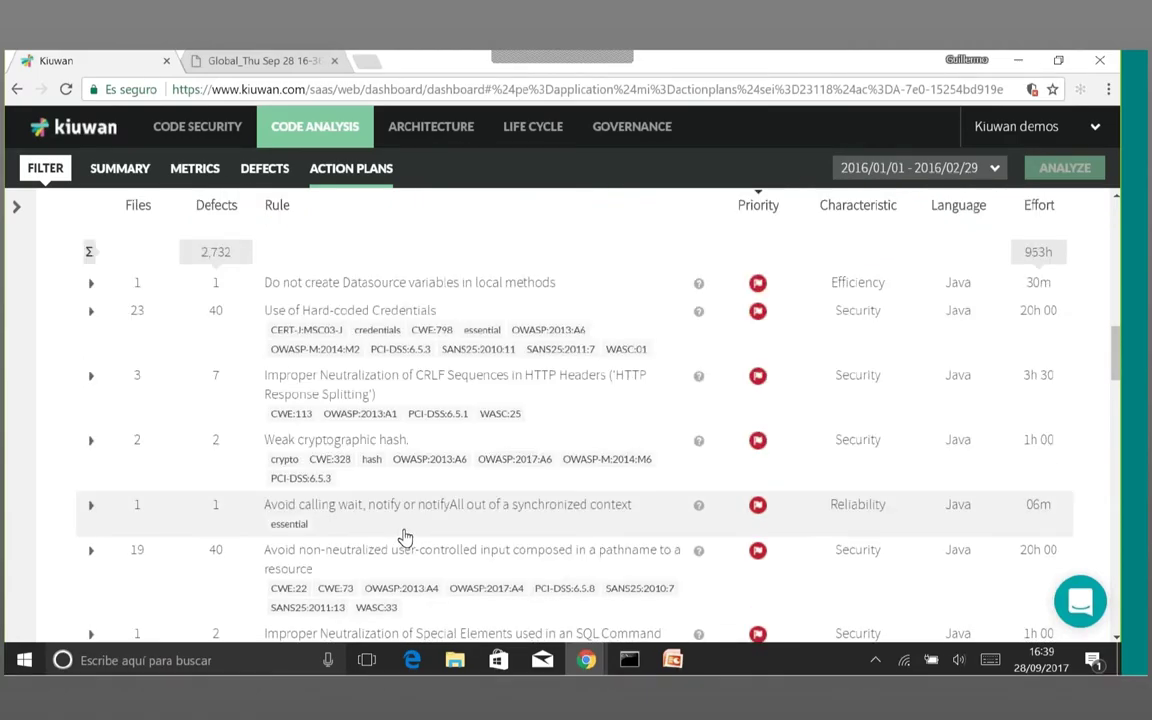
{"action": "scroll", "coordinate": [411, 540], "scroll_direction": "up", "scroll_amount": 1}
{"action": "scroll", "coordinate": [411, 540], "scroll_direction": "up", "scroll_amount": 3}
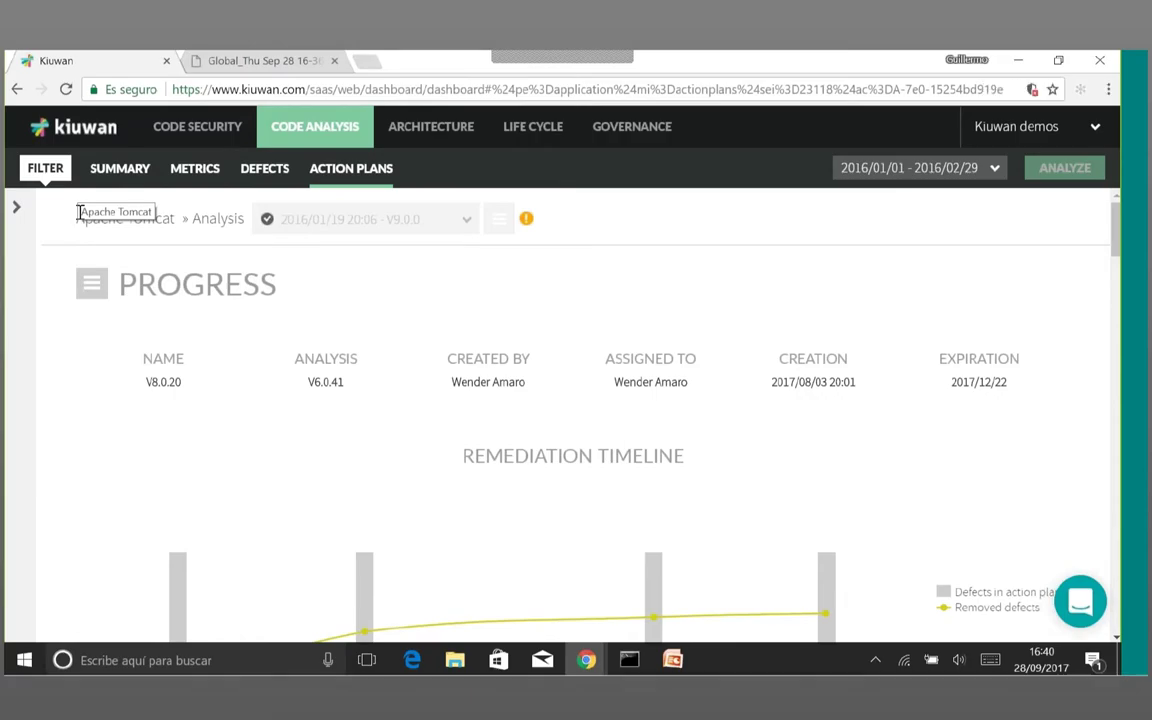
Step: Download Kiuwan Local Analyzer from the account options and accept its terms of use
{"action": "left_click", "coordinate": [1030, 128]}
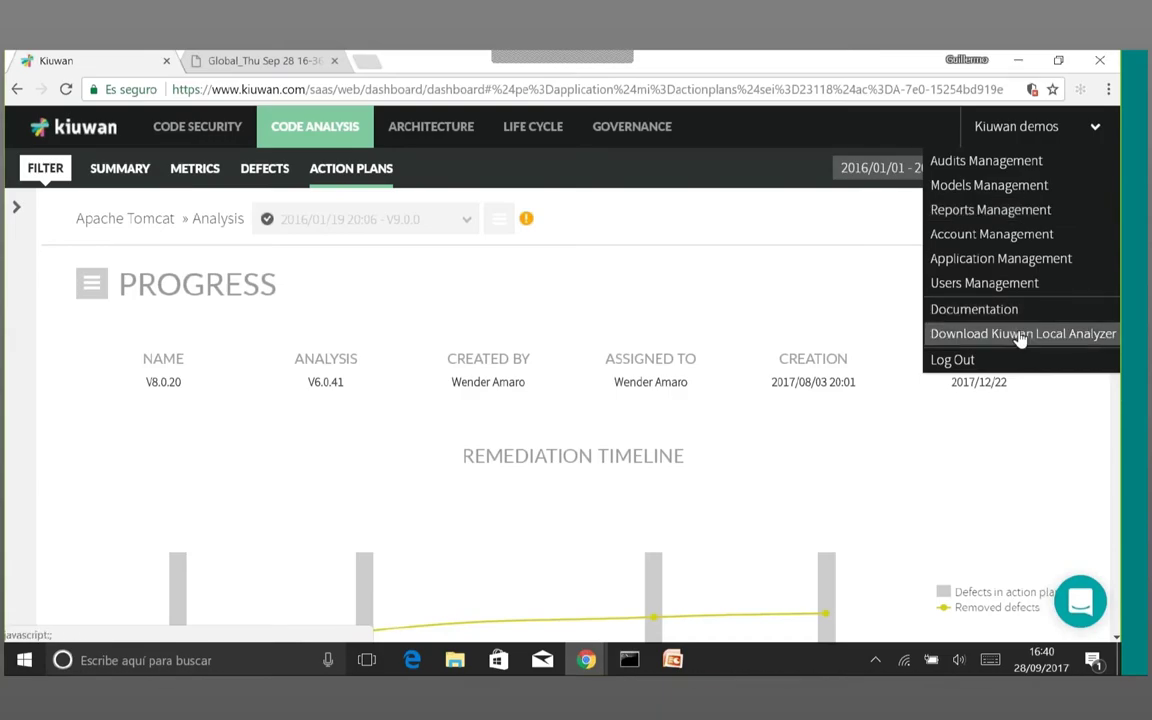
{"action": "left_click", "coordinate": [1020, 336]}
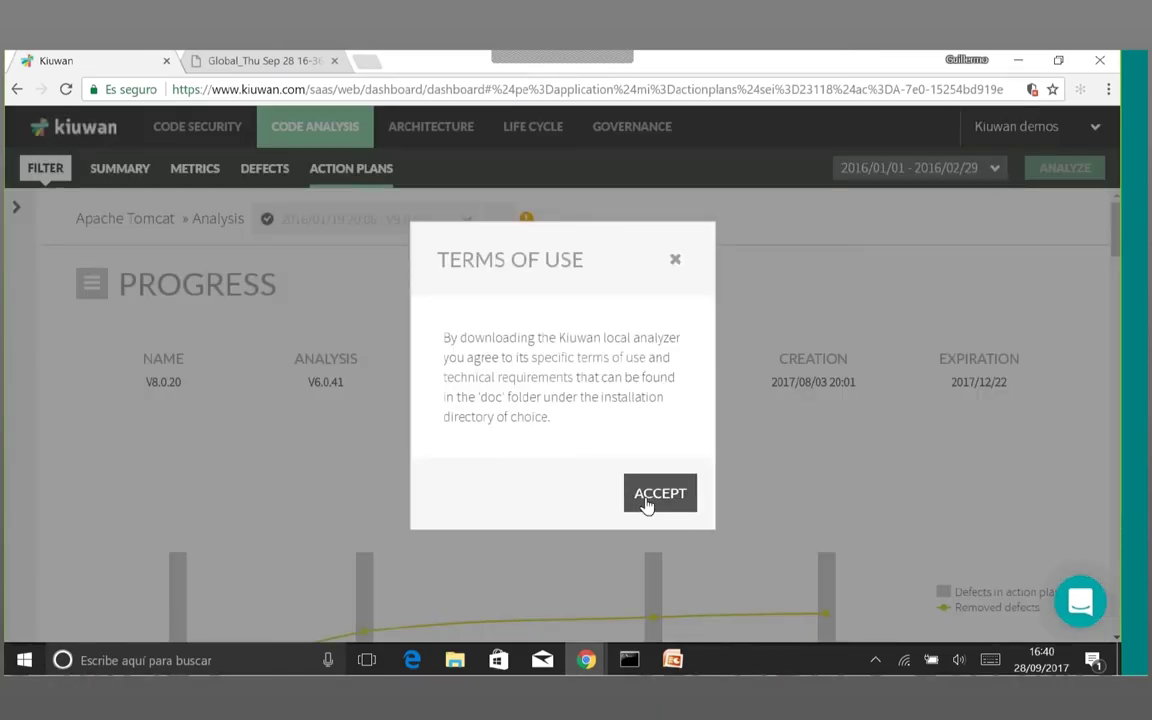
{"action": "left_click", "coordinate": [647, 505]}
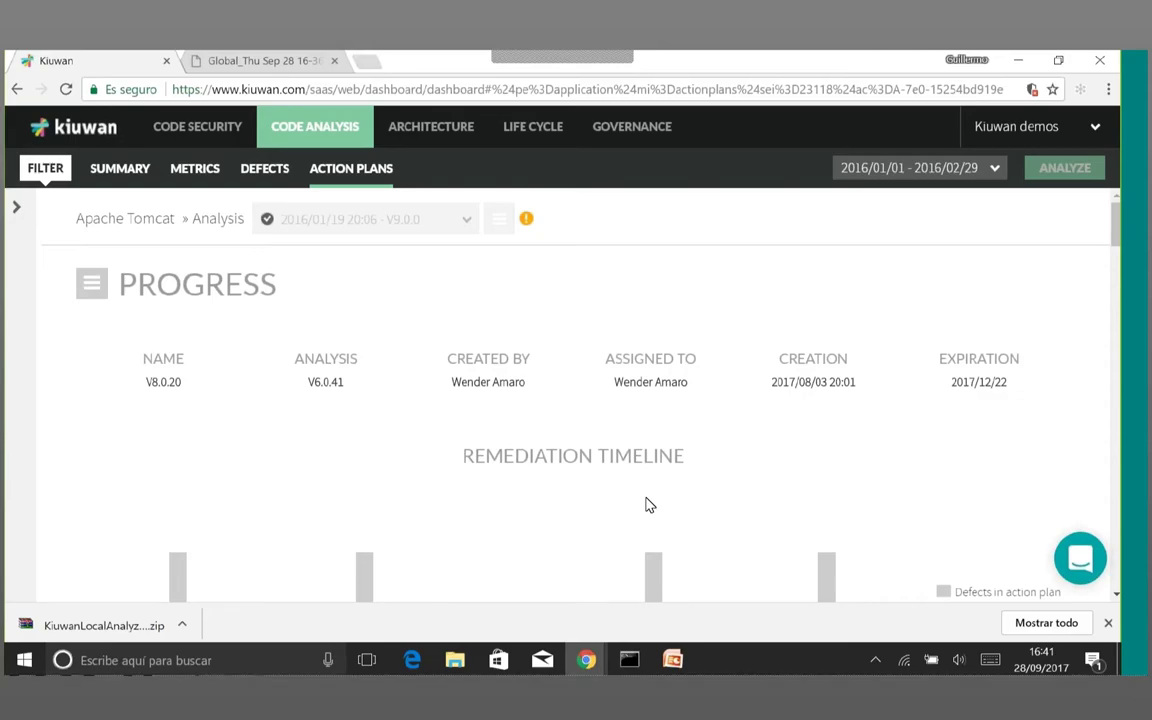
Step: Open the downloaded Kiuwan Local Analyzer zip archive and view the contents of its KiuwanLocalAnalyzer folder
{"action": "left_click", "coordinate": [123, 628]}
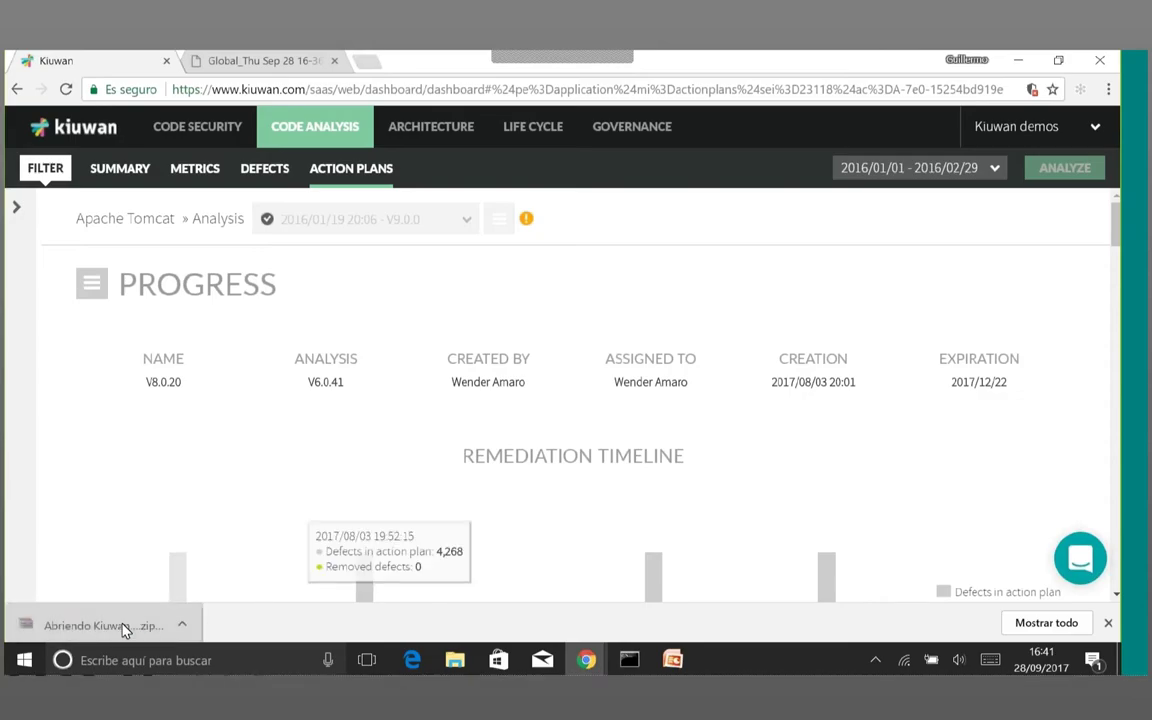
{"action": "left_click", "coordinate": [131, 266]}
{"action": "double_click", "coordinate": [131, 268]}
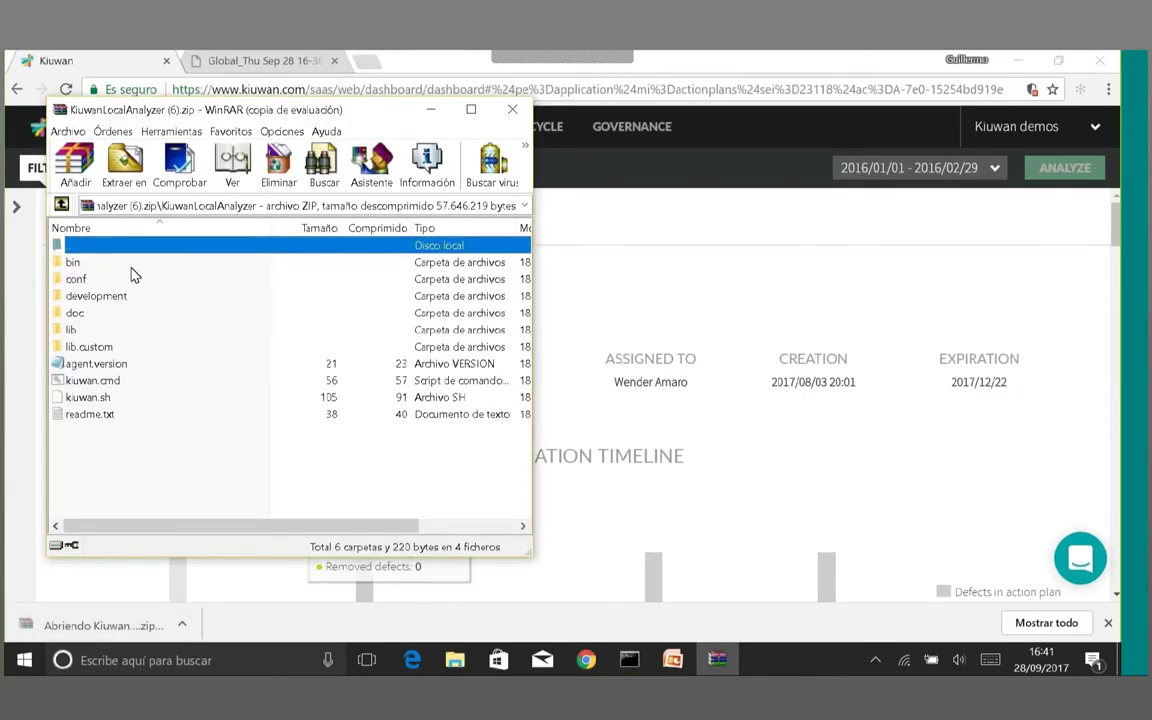
{"action": "left_click", "coordinate": [376, 338]}
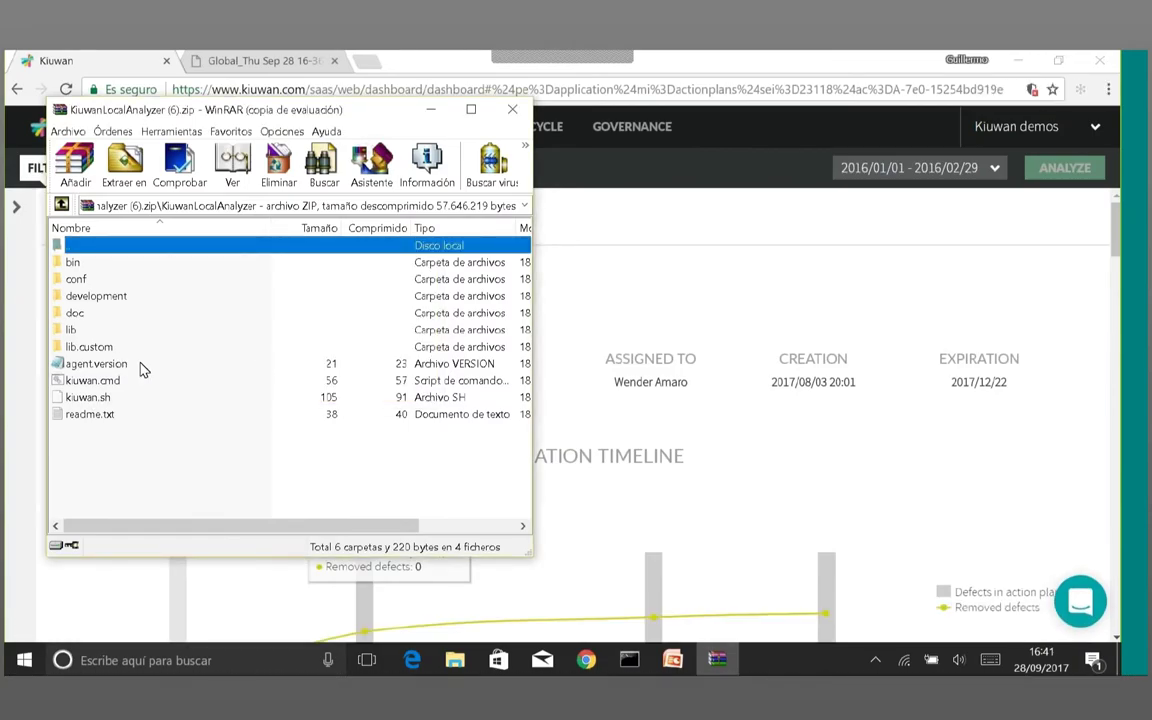
Step: Minimize the browser and the PowerPoint presentation to uncover the desktop
{"action": "left_click", "coordinate": [1020, 66]}
{"action": "left_click", "coordinate": [1020, 66]}
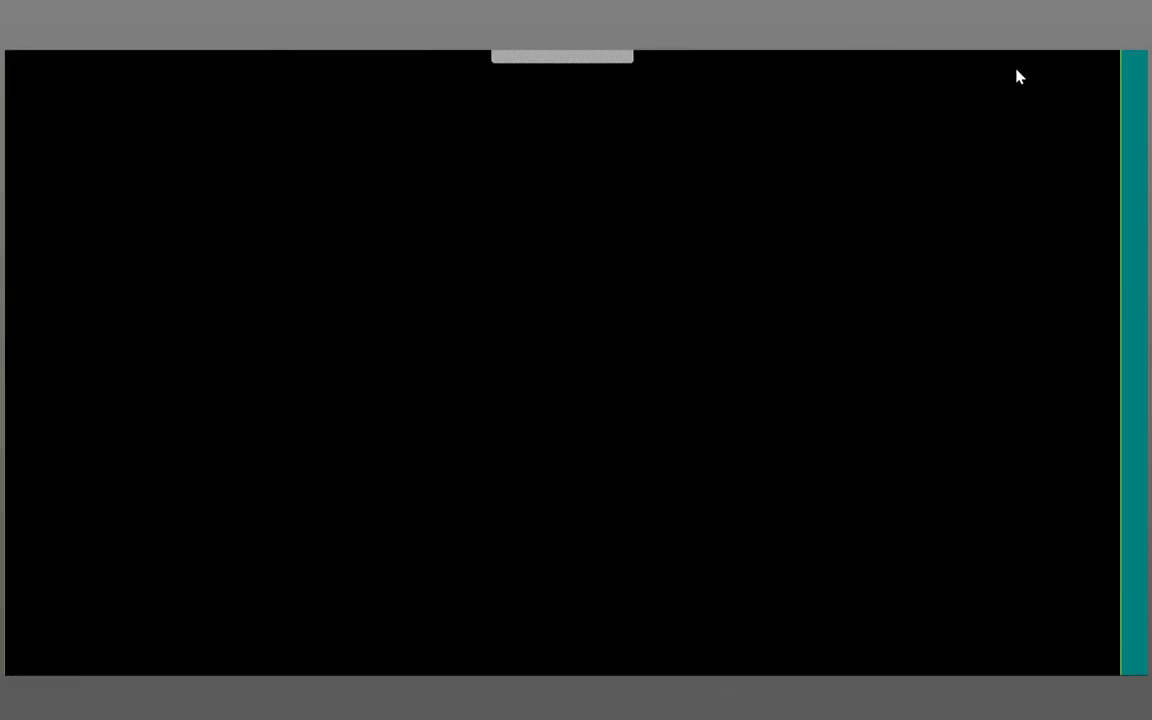
{"action": "left_click", "coordinate": [1020, 77]}
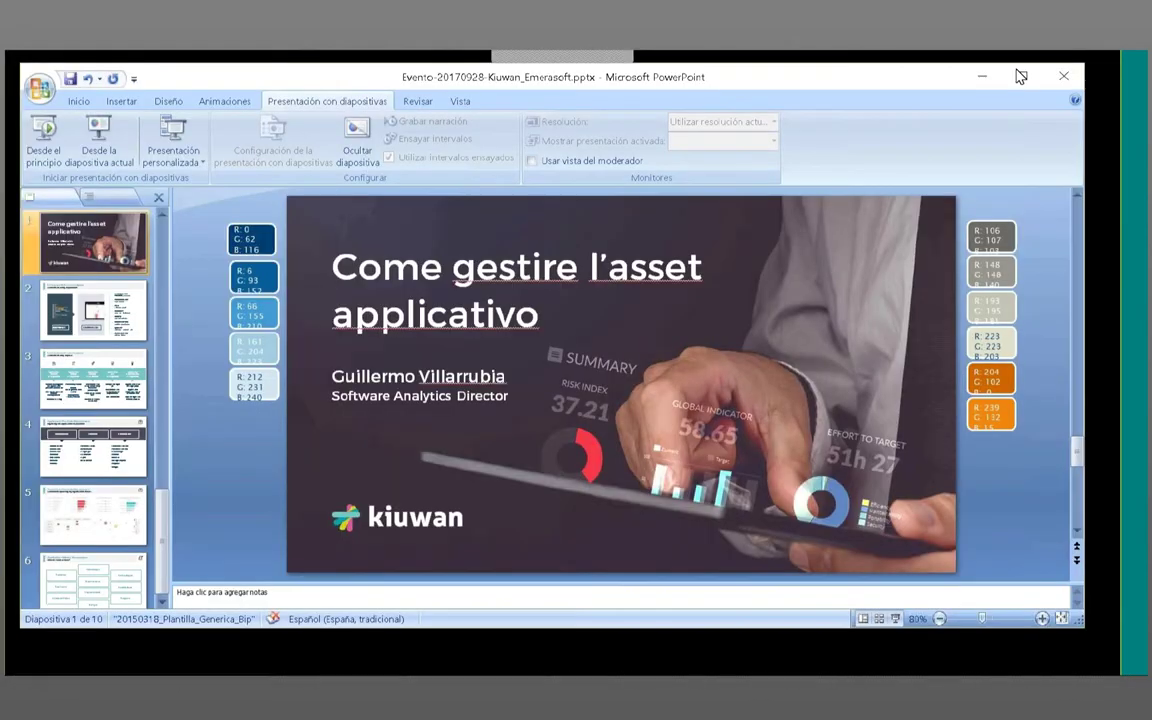
{"action": "left_click", "coordinate": [980, 77]}
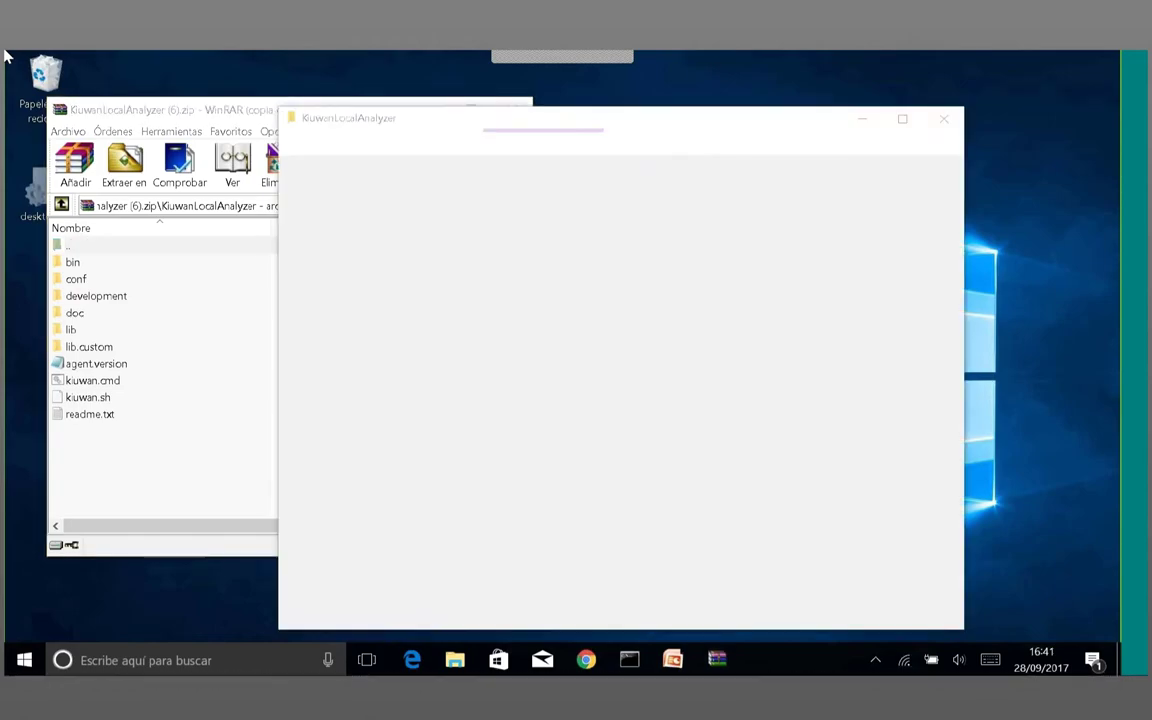
Step: Launch kiuwan.cmd from the KiuwanLocalAnalyzer folder, dismiss the welcome message and log in with the prefilled credentials
{"action": "double_click", "coordinate": [613, 485]}
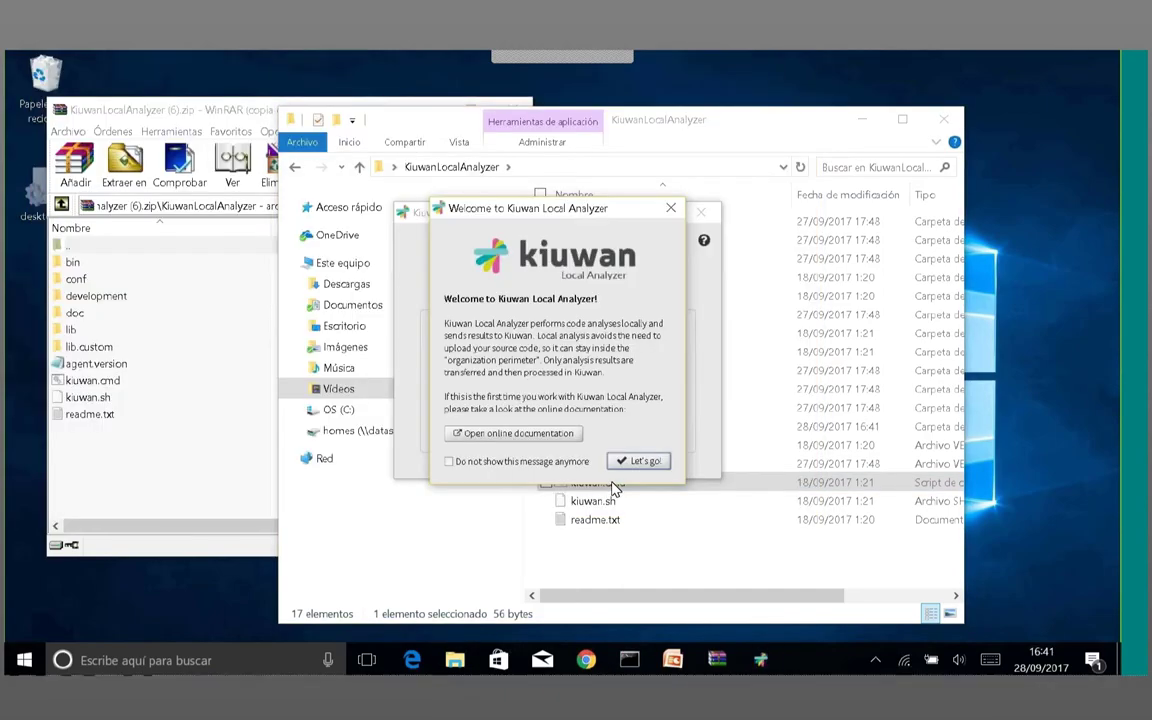
{"action": "left_click", "coordinate": [645, 461]}
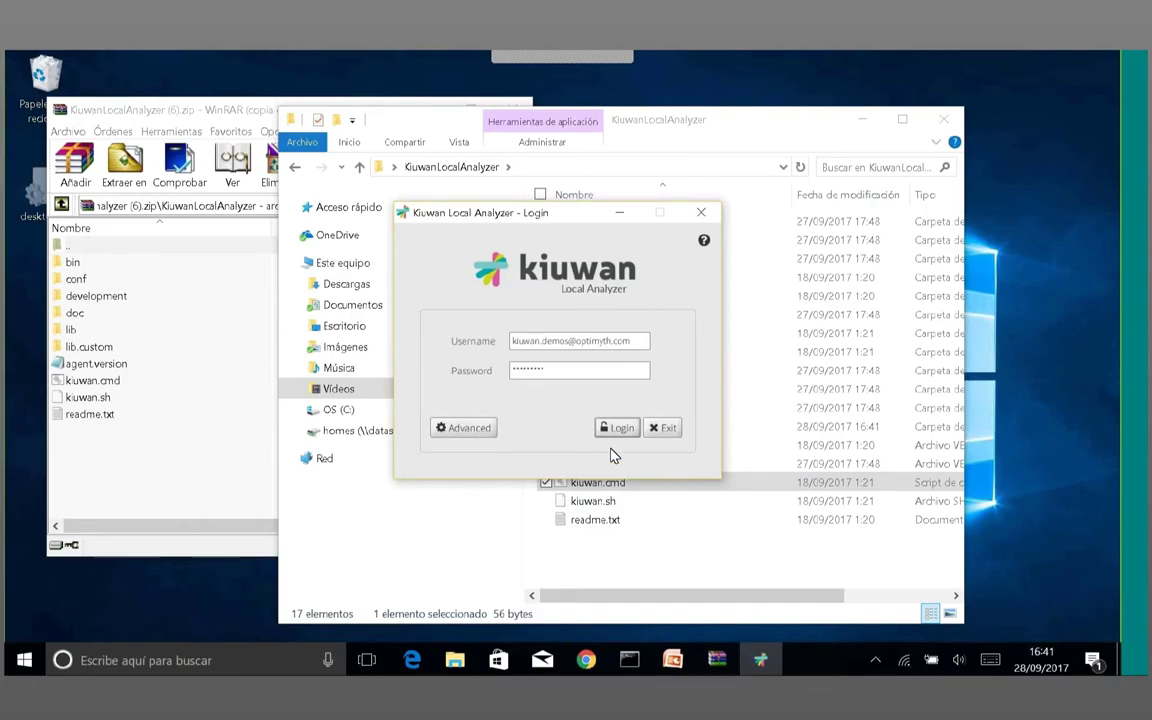
{"action": "left_click", "coordinate": [612, 430]}
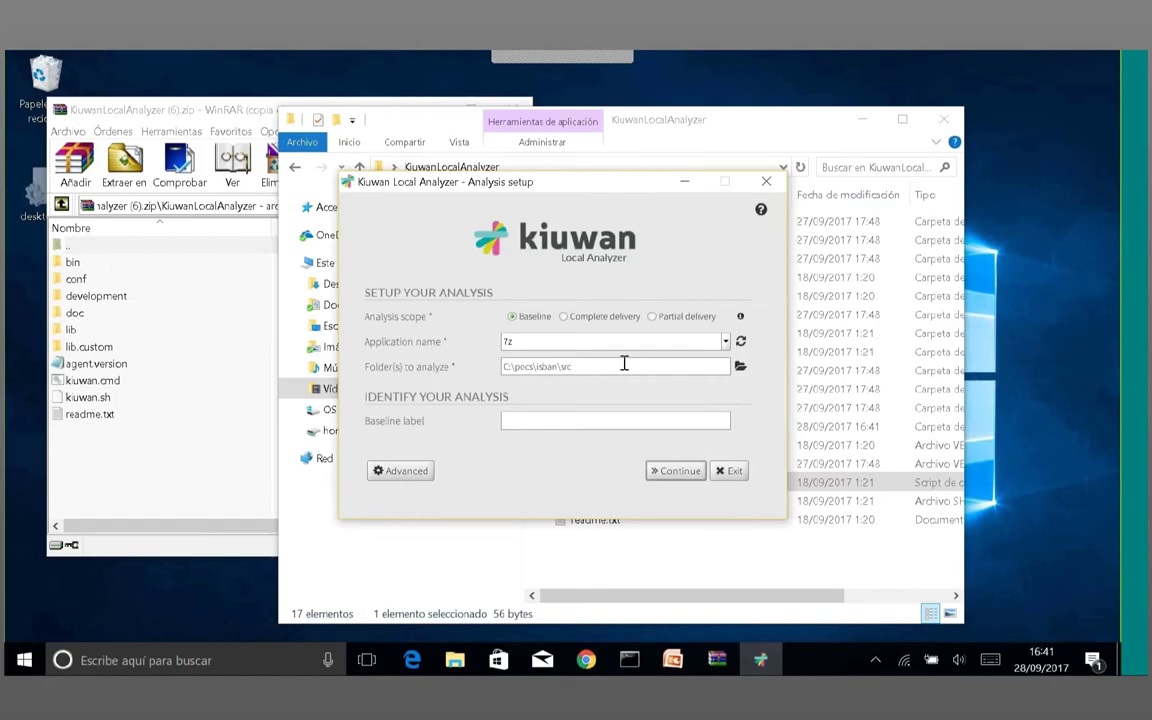
Step: Set the application name of the baseline analysis to Apache Tomcat
{"action": "left_click", "coordinate": [727, 341]}
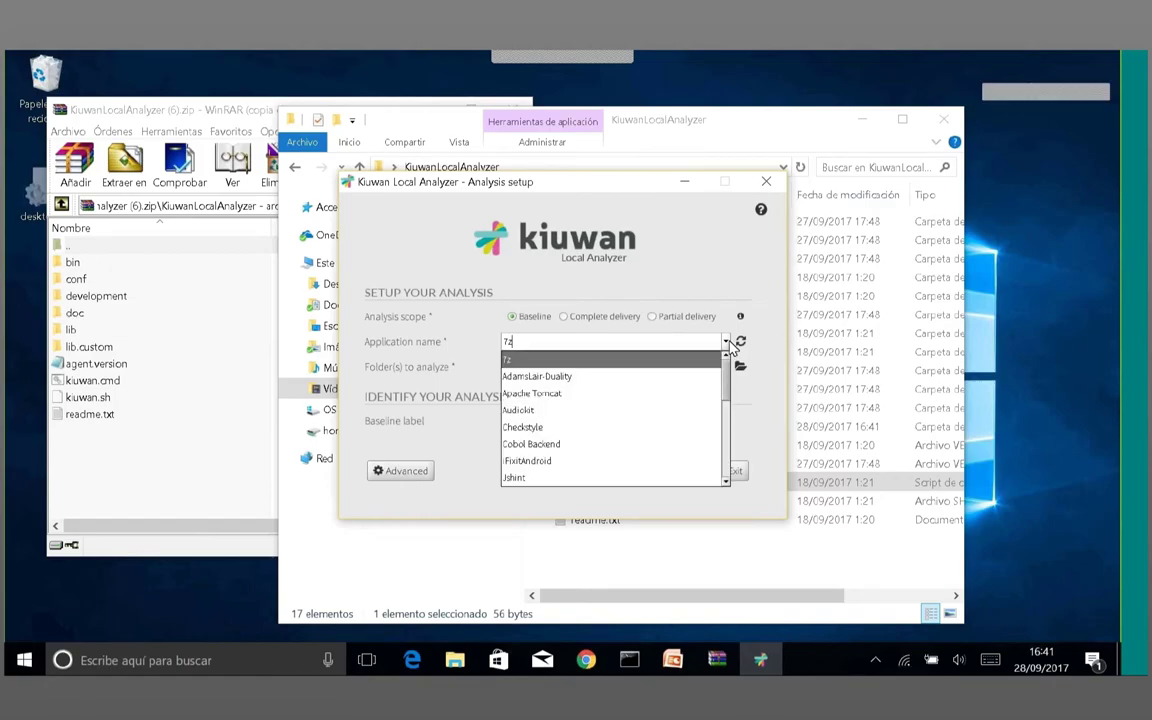
{"action": "left_click", "coordinate": [700, 377]}
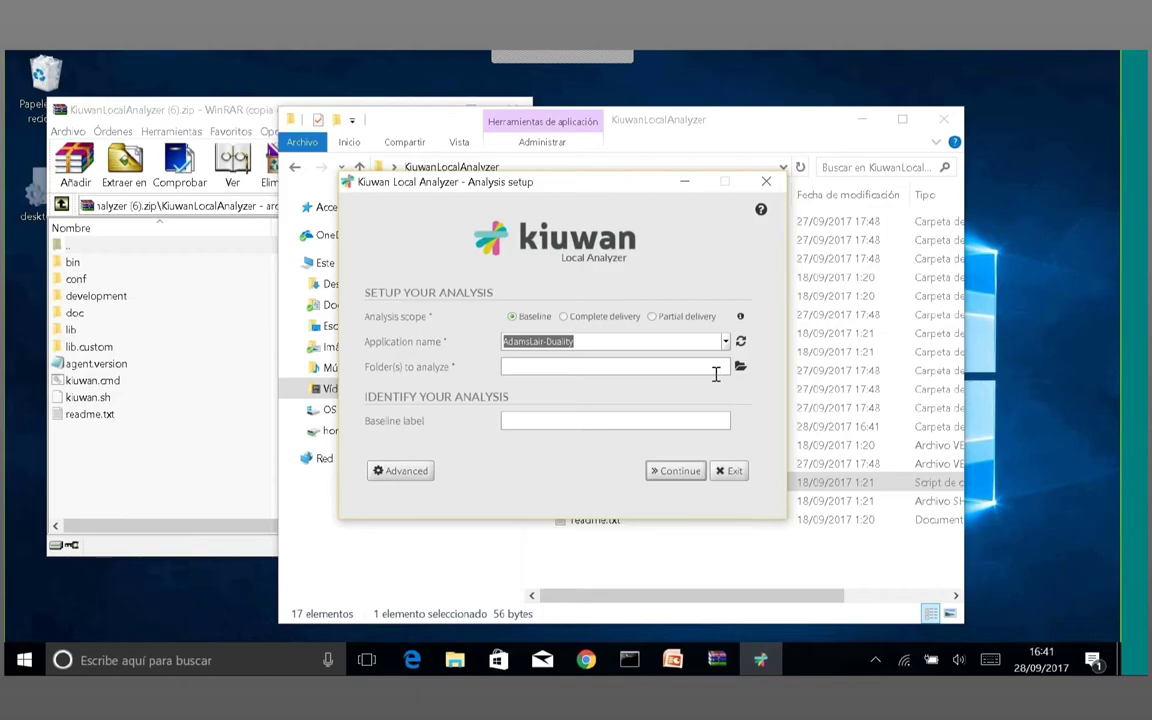
{"action": "left_click", "coordinate": [727, 341]}
{"action": "left_click", "coordinate": [693, 393]}
Step: Choose C:\pocs\isban\src as the folder to analyze
{"action": "left_click", "coordinate": [740, 366]}
{"action": "left_click", "coordinate": [530, 232]}
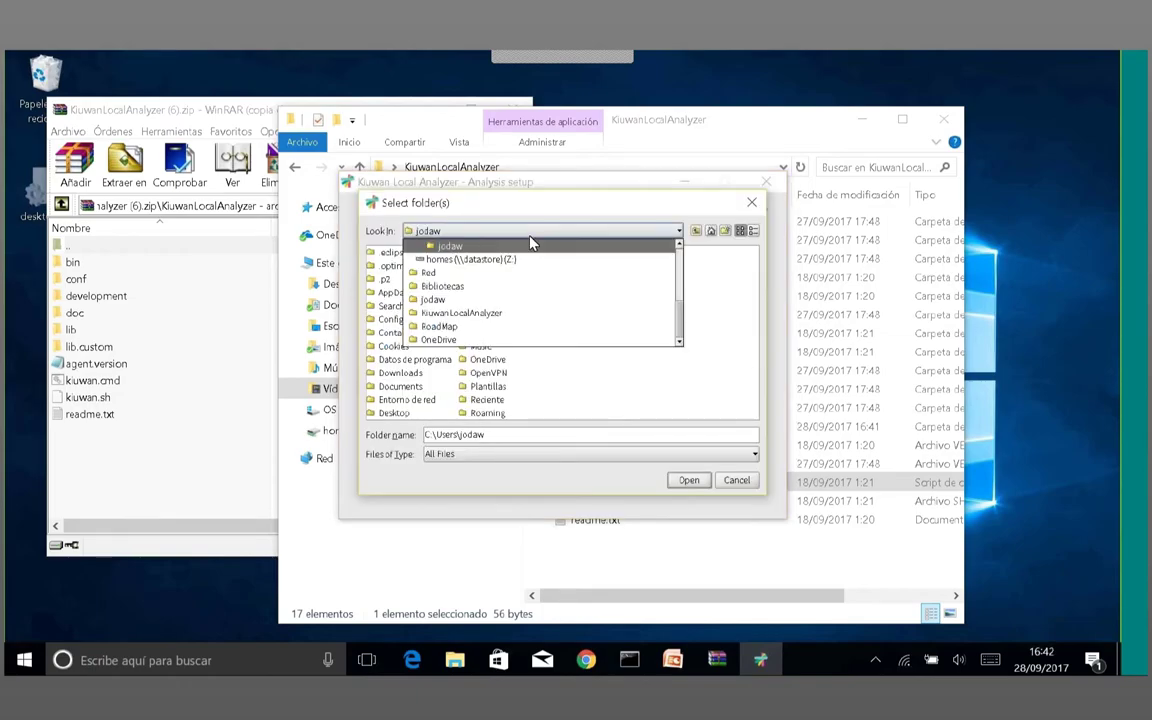
{"action": "scroll", "coordinate": [535, 280], "scroll_direction": "up", "scroll_amount": 2}
{"action": "left_click", "coordinate": [541, 301]}
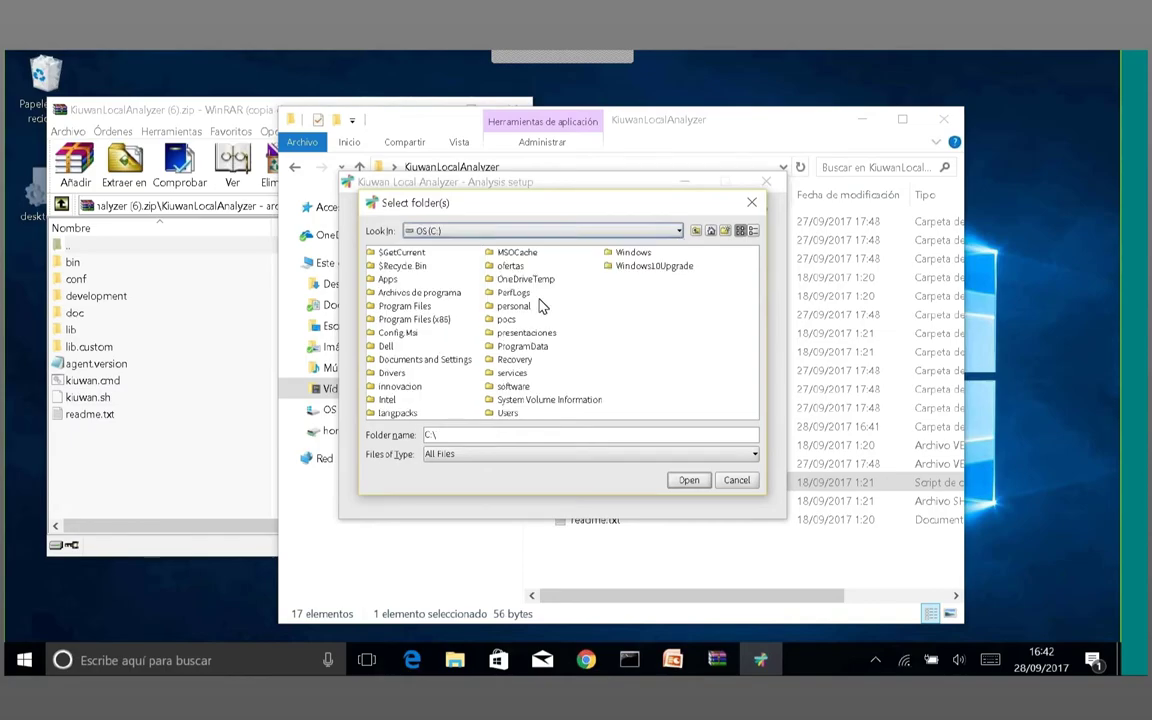
{"action": "left_click", "coordinate": [510, 320]}
{"action": "double_click", "coordinate": [510, 320]}
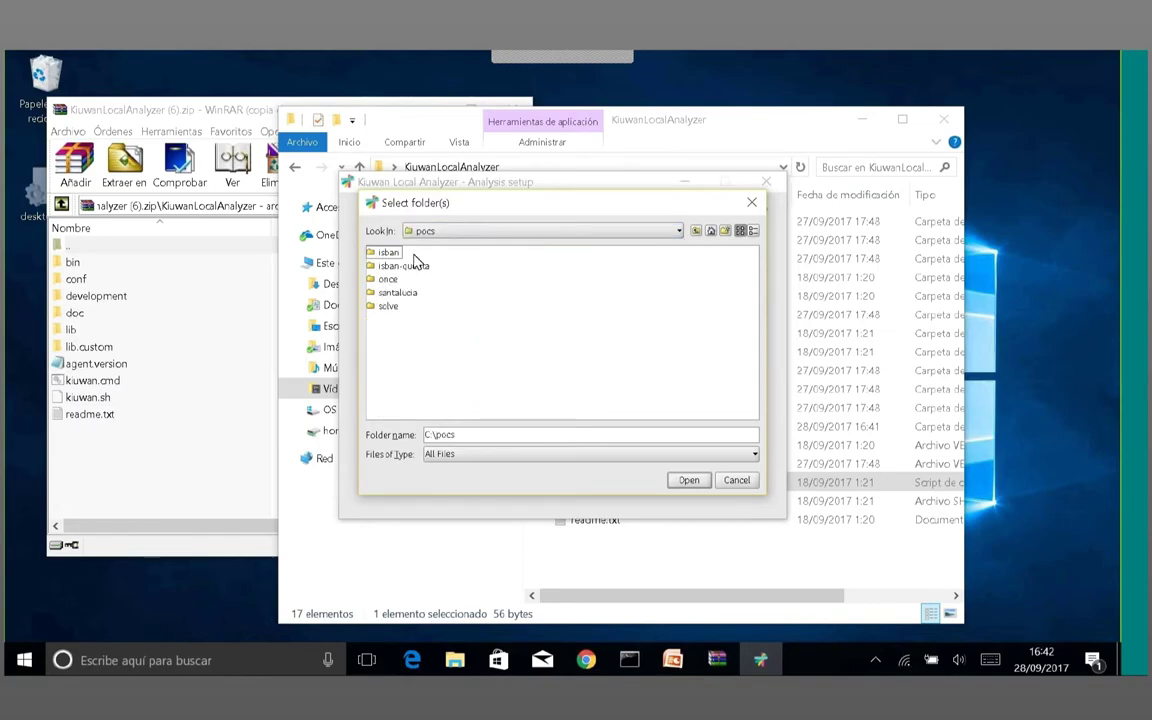
{"action": "double_click", "coordinate": [388, 253]}
{"action": "double_click", "coordinate": [386, 265]}
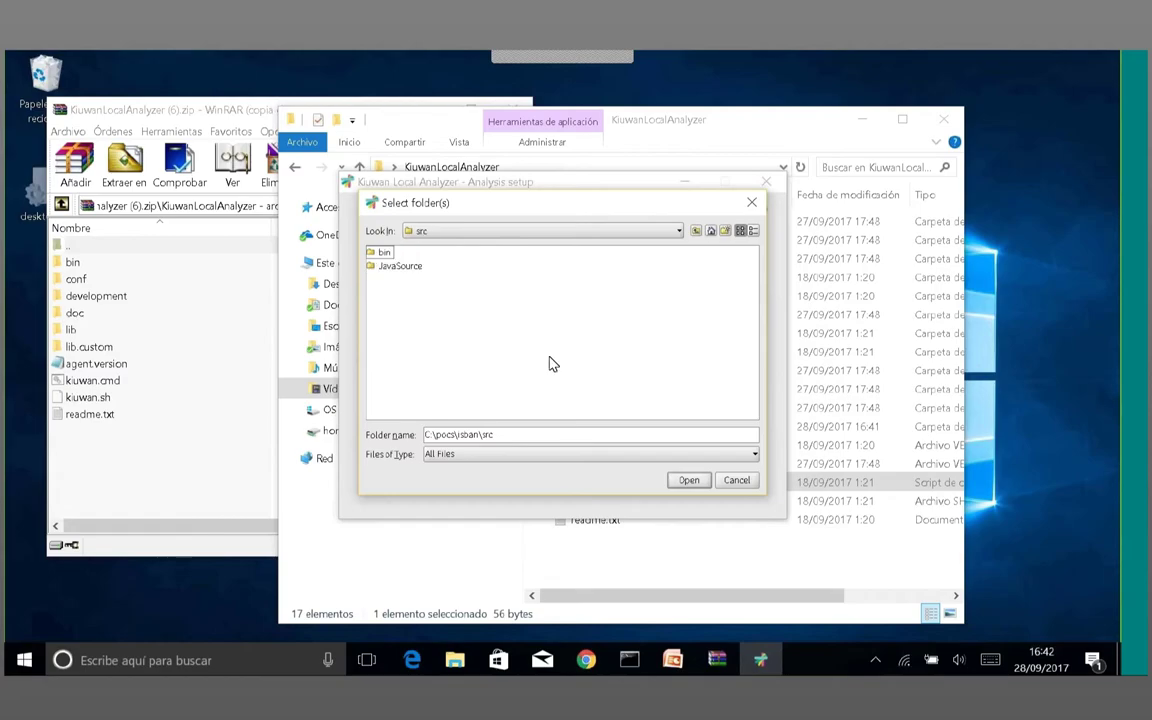
{"action": "left_click", "coordinate": [690, 480]}
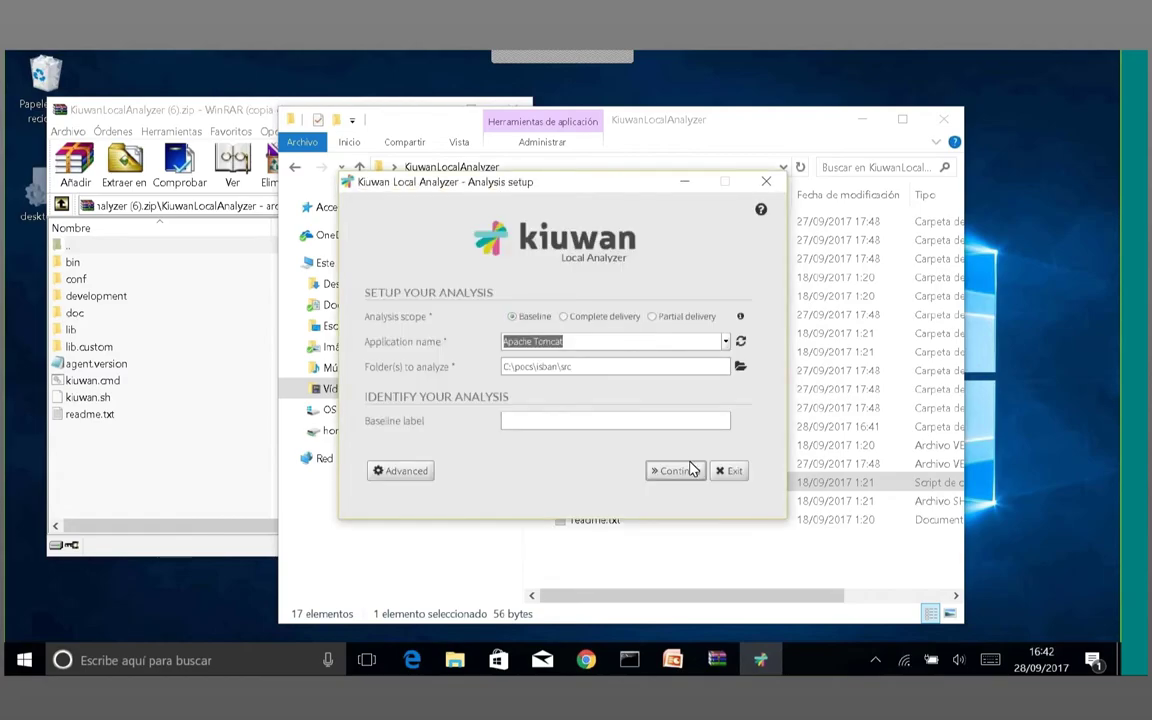
Step: Continue from the baseline setup to detect the languages in the source folder and show the analysis configuration
{"action": "left_click", "coordinate": [656, 471]}
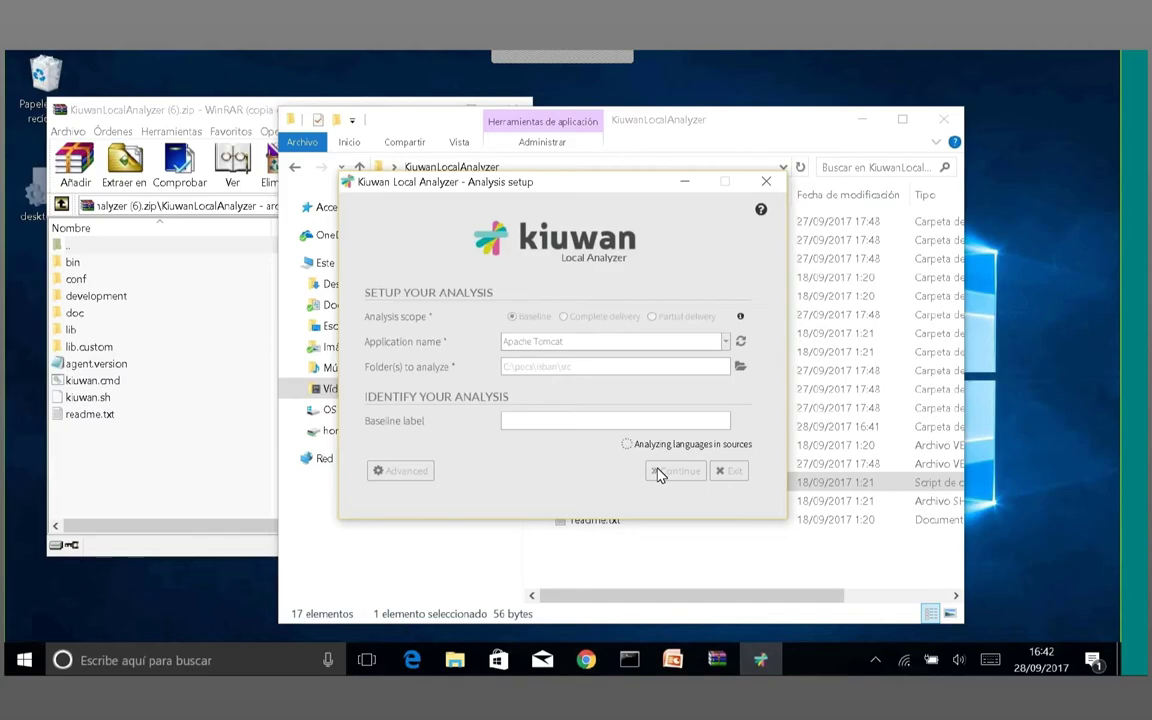
{"action": "left_click", "coordinate": [658, 472]}
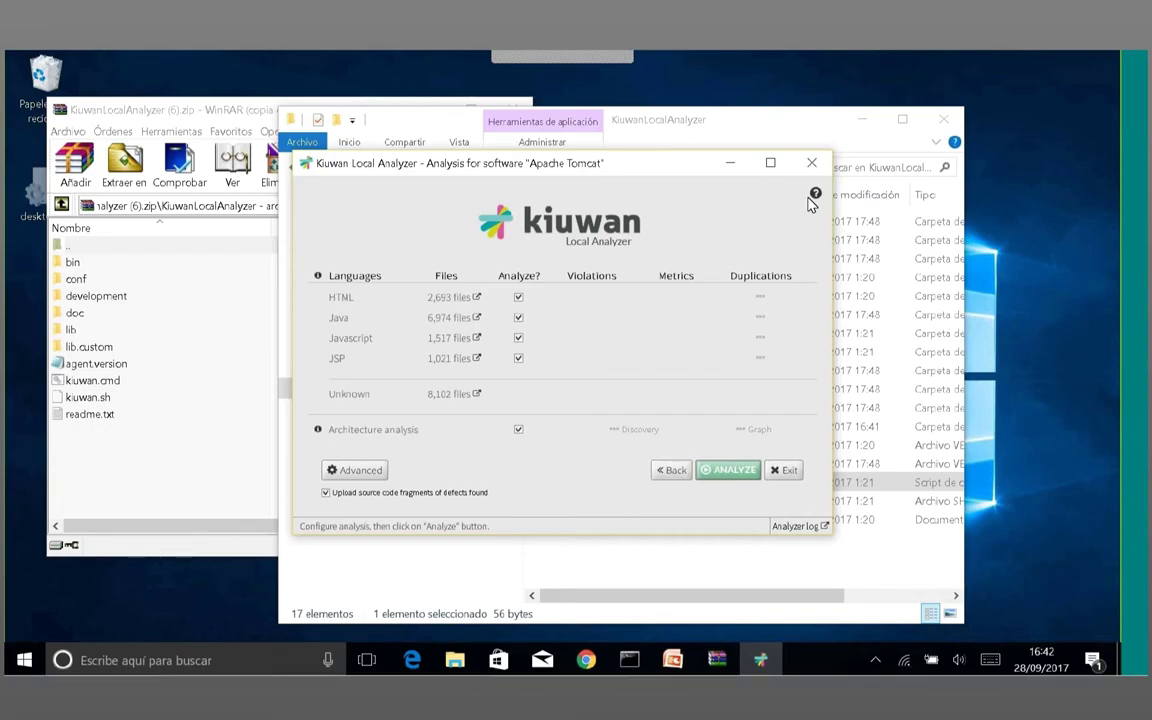
Step: Close Kiuwan Local Analyzer without starting the analysis and switch to the Kiuwan action plan progress page in Chrome
{"action": "left_click", "coordinate": [811, 162]}
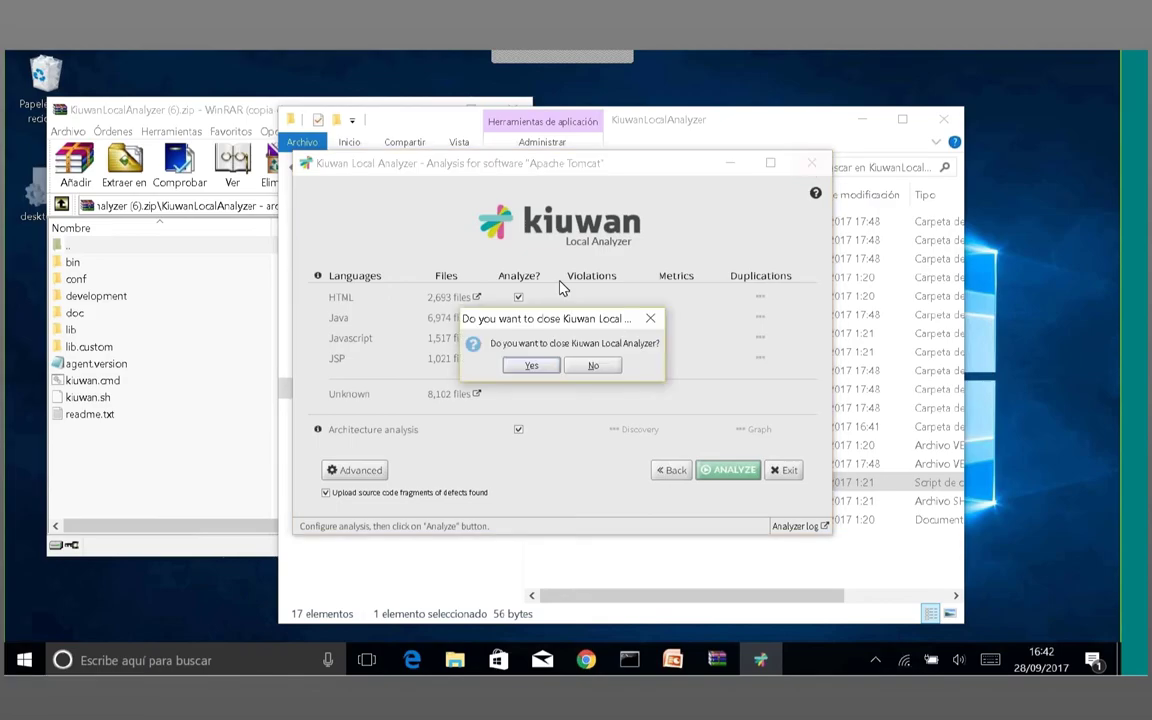
{"action": "left_click", "coordinate": [531, 366]}
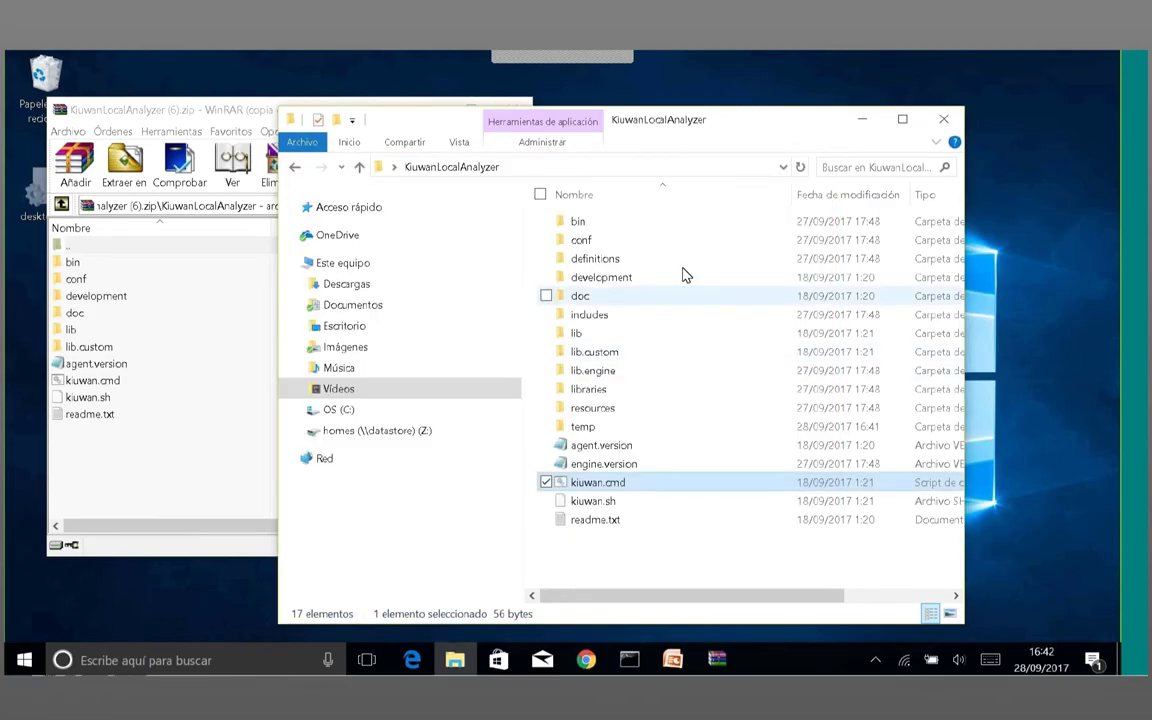
{"action": "left_click", "coordinate": [586, 660]}
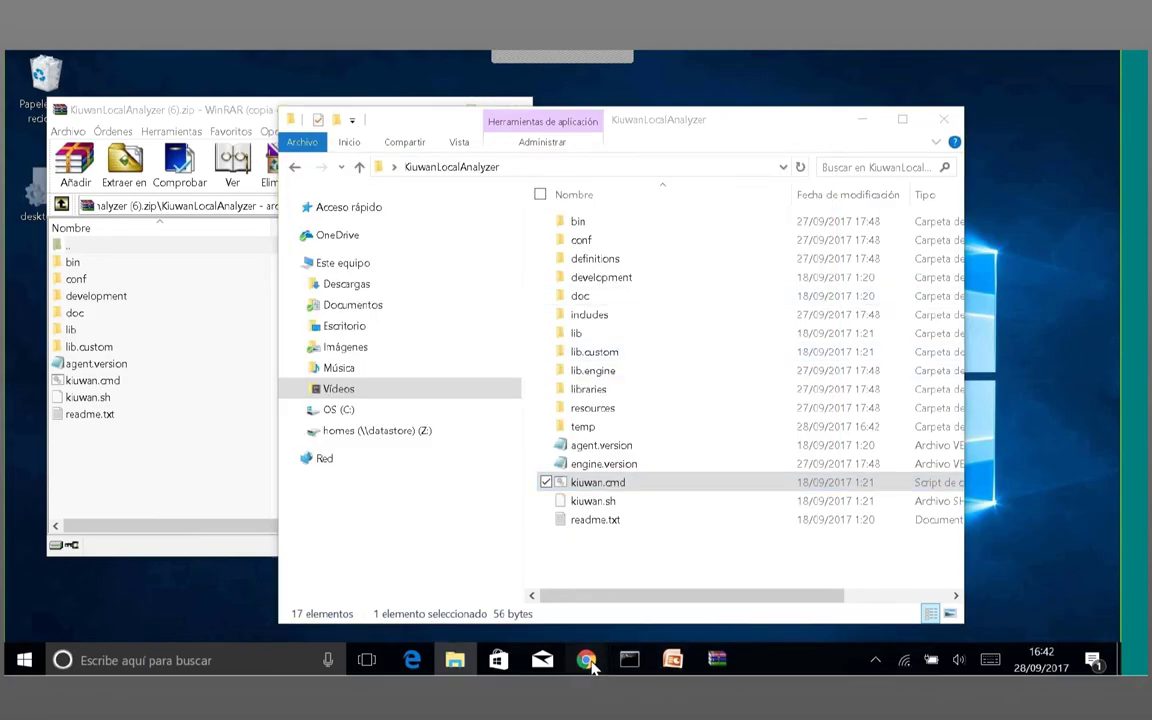
{"action": "left_click", "coordinate": [698, 606]}
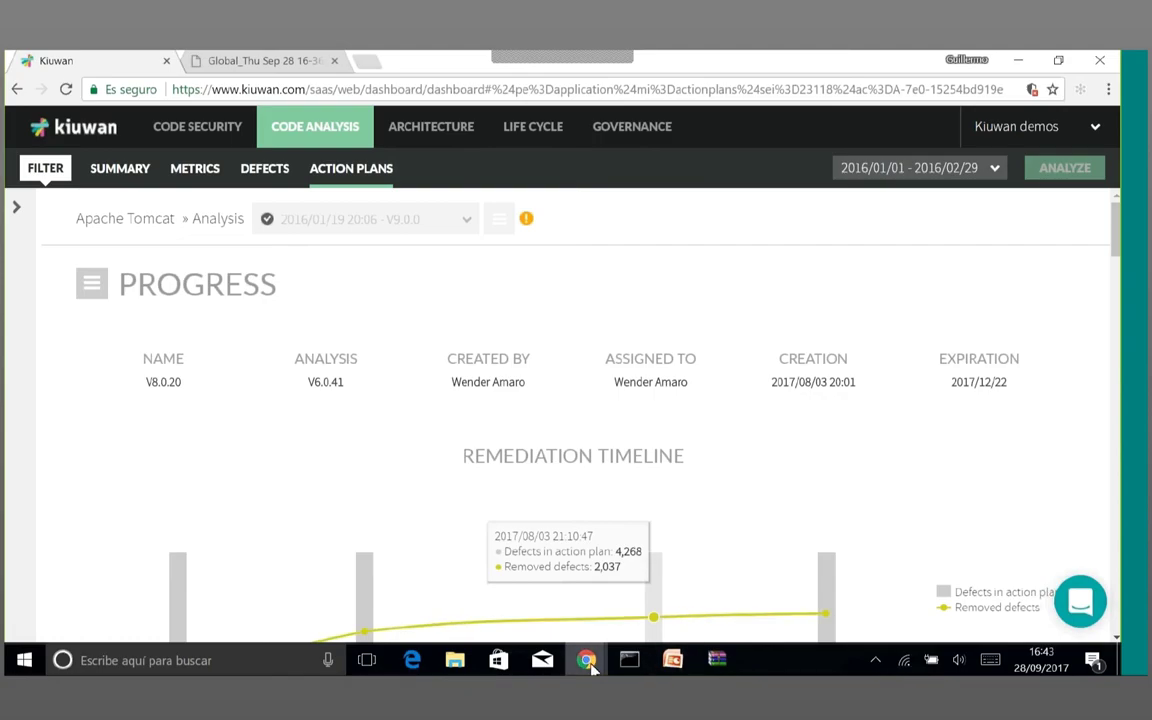
{"action": "mouse_move", "coordinate": [590, 667]}
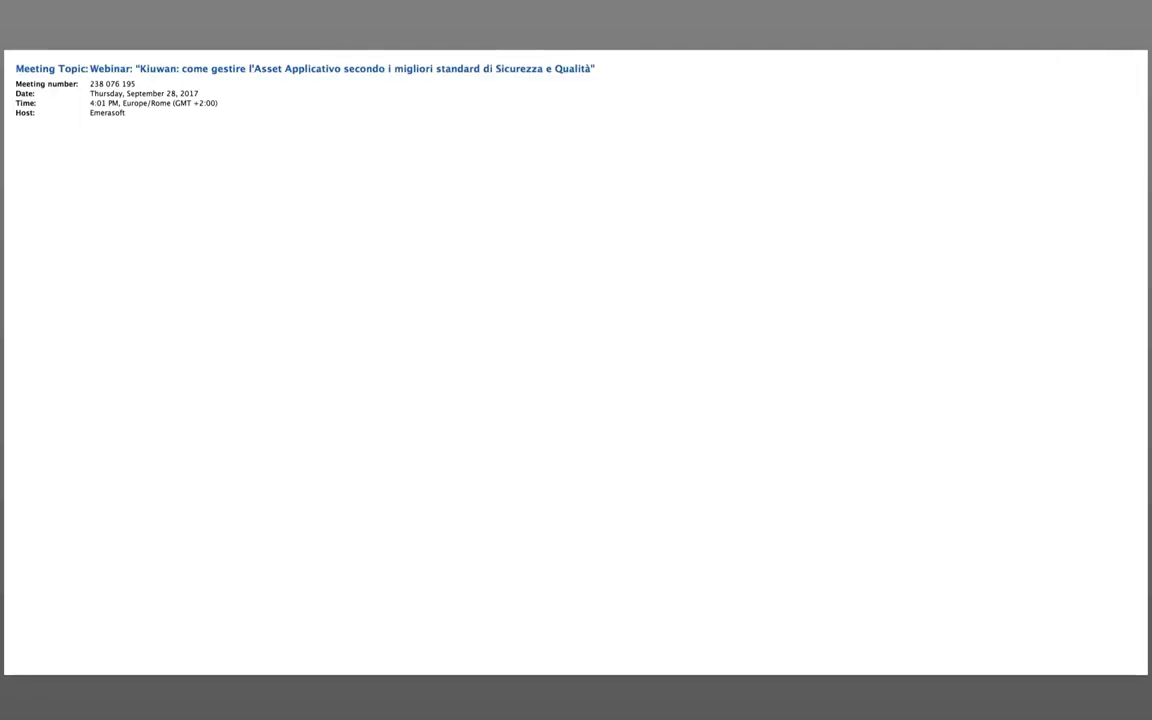